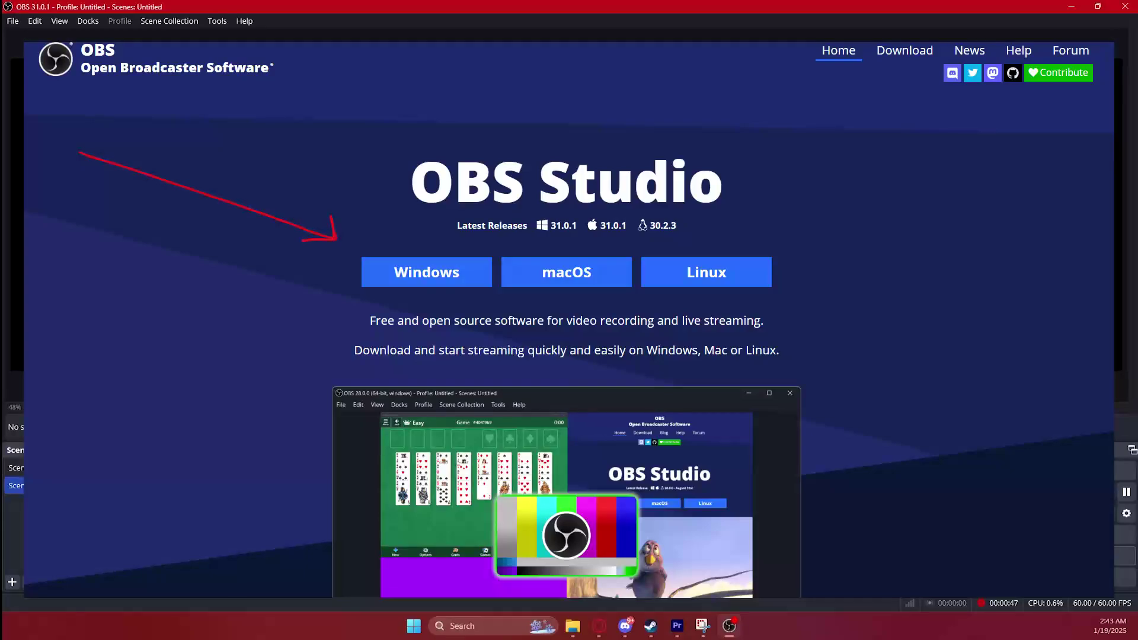
# - Review the Output recording encoder settings, ending on the Audio tab with every track at 320 bitrate
pyautogui.moveTo(451, 620)
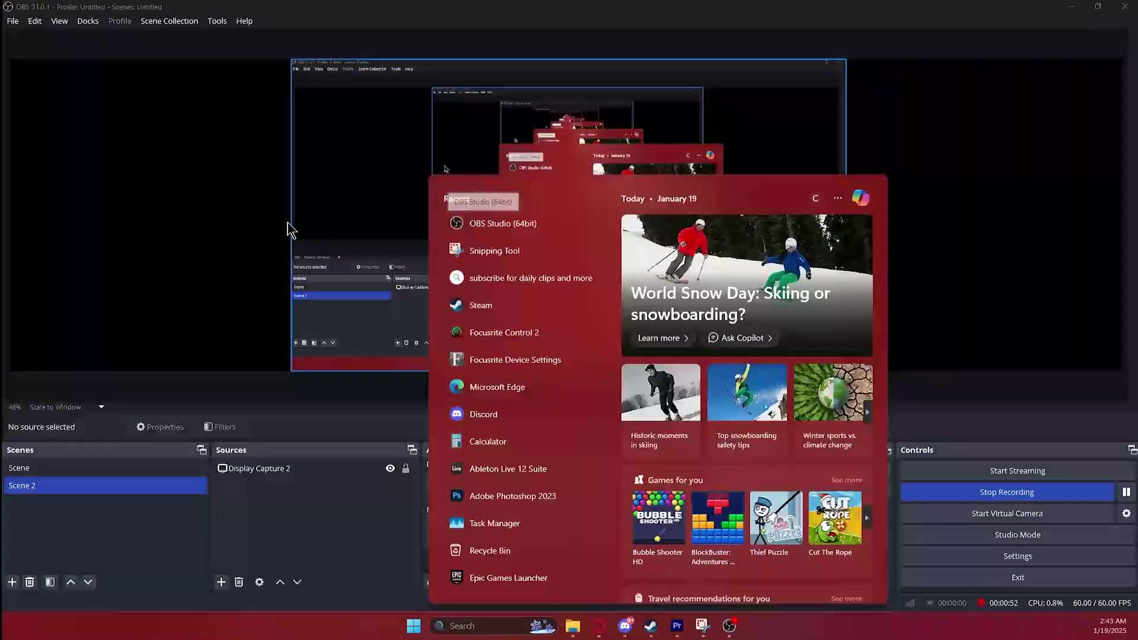
pyautogui.click(267, 190)
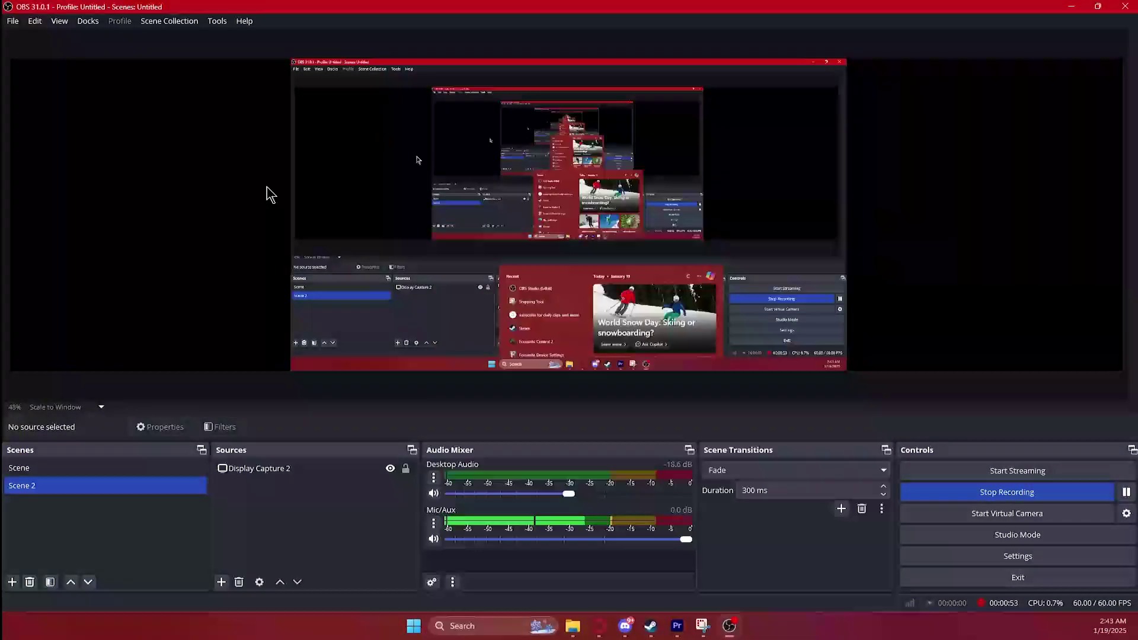
pyautogui.click(1016, 558)
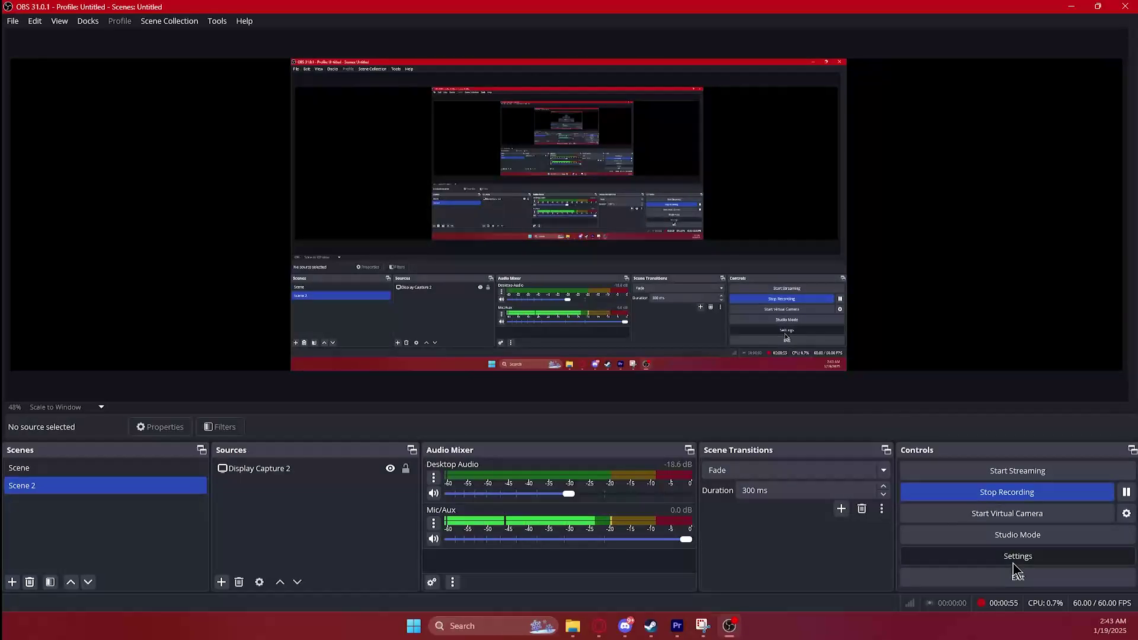
pyautogui.click(311, 172)
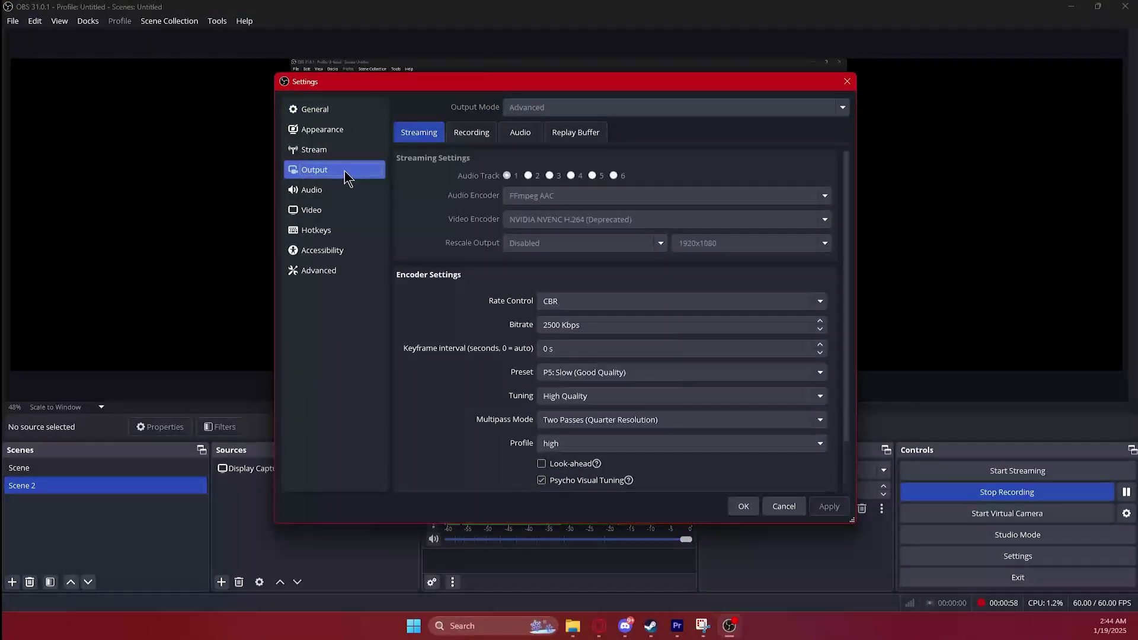
pyautogui.click(462, 138)
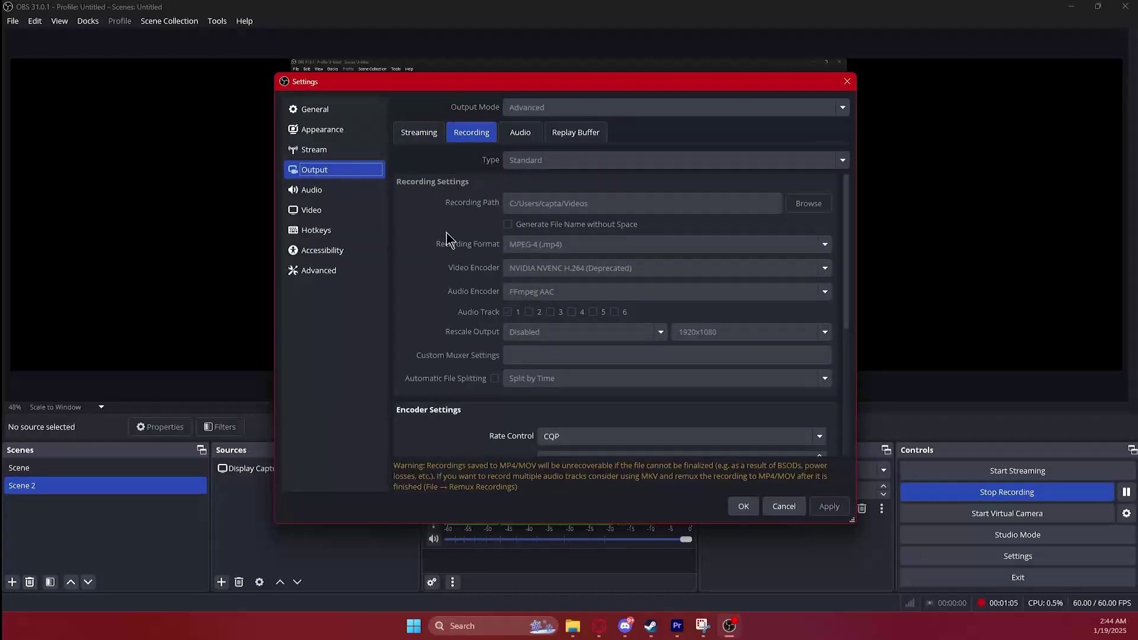
pyautogui.scroll(-5, 457, 237)
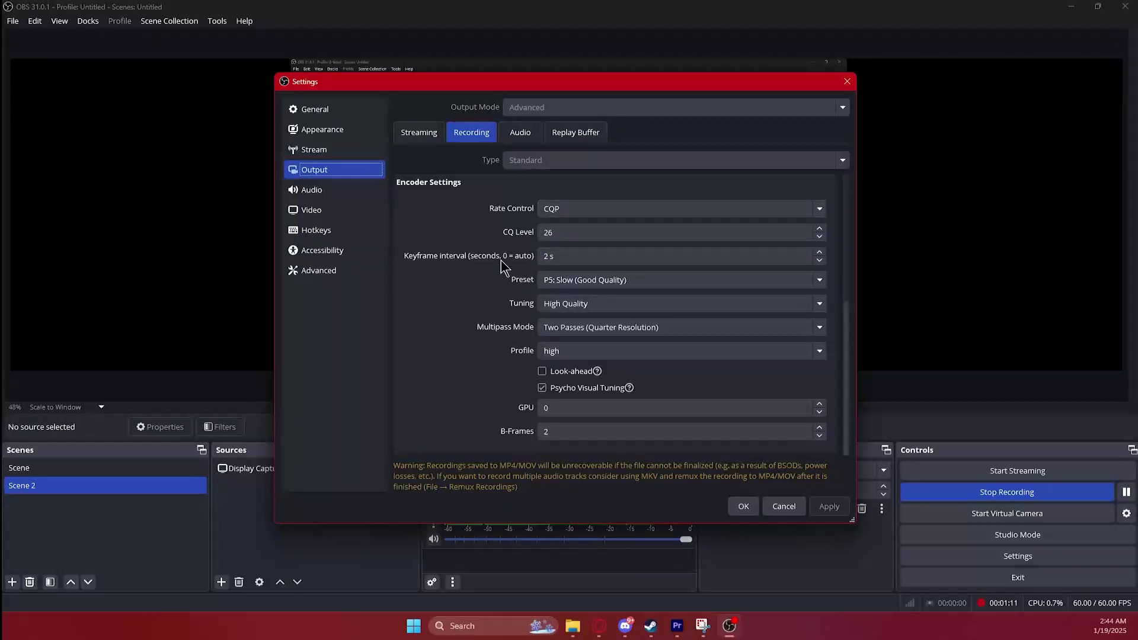
pyautogui.click(517, 133)
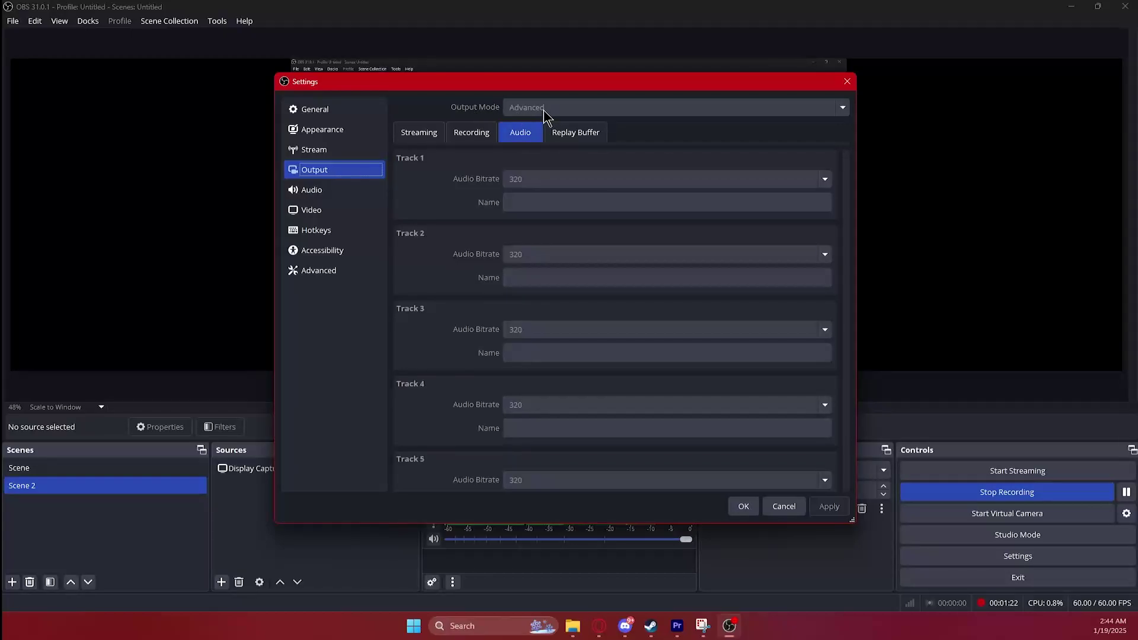
# - Show the Streaming tab: CBR rate control at 2500 Kbps with the P5: Slow preset
pyautogui.click(441, 136)
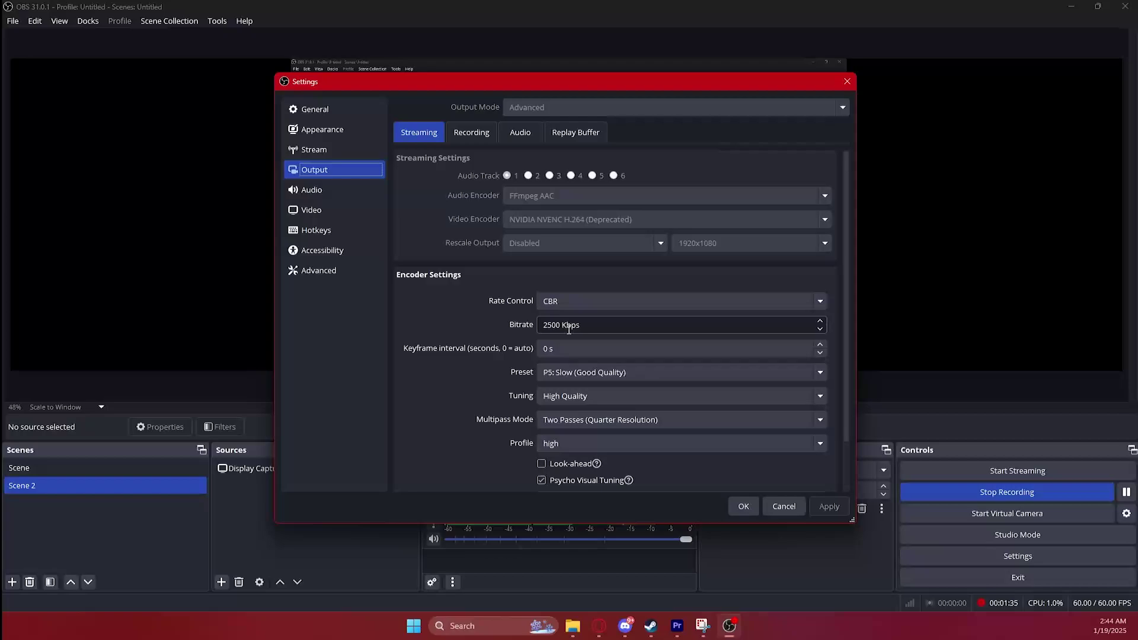
# - On the Recording tab, switch the rate control from CQP to CBR
pyautogui.doubleClick(592, 328)
pyautogui.click(570, 323)
pyautogui.click(471, 136)
pyautogui.click(573, 209)
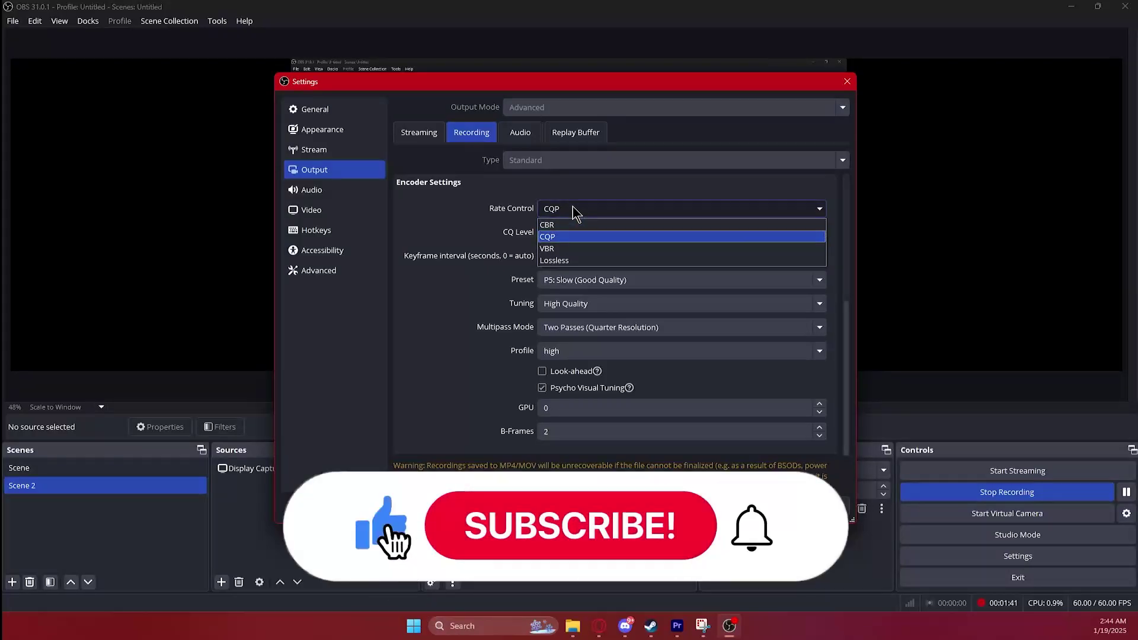
pyautogui.click(587, 226)
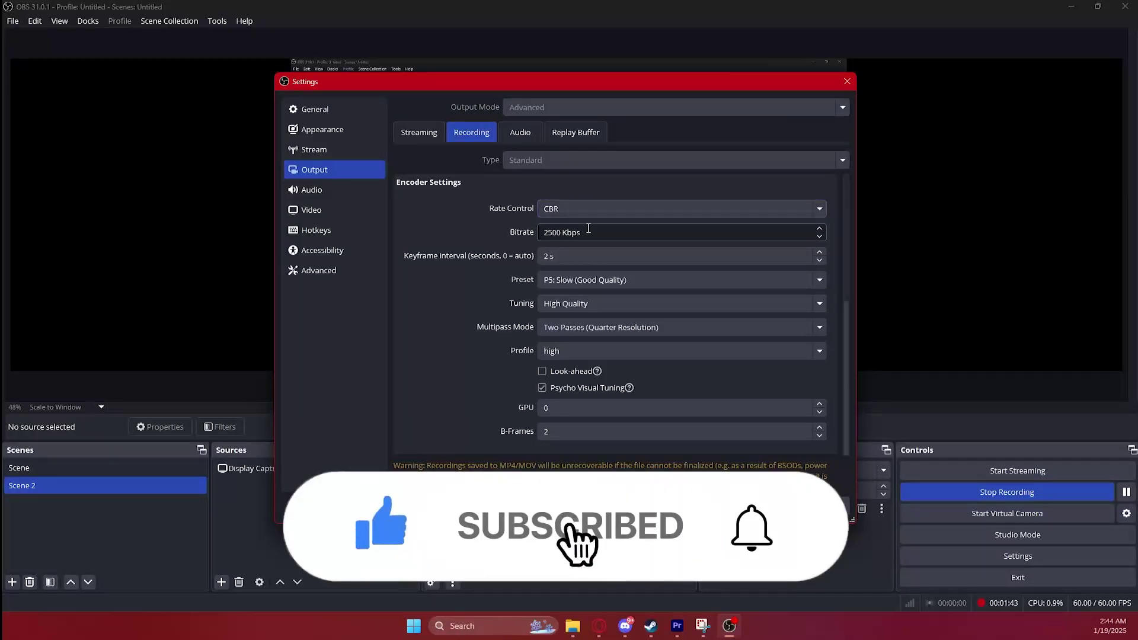
pyautogui.click(579, 211)
pyautogui.click(576, 223)
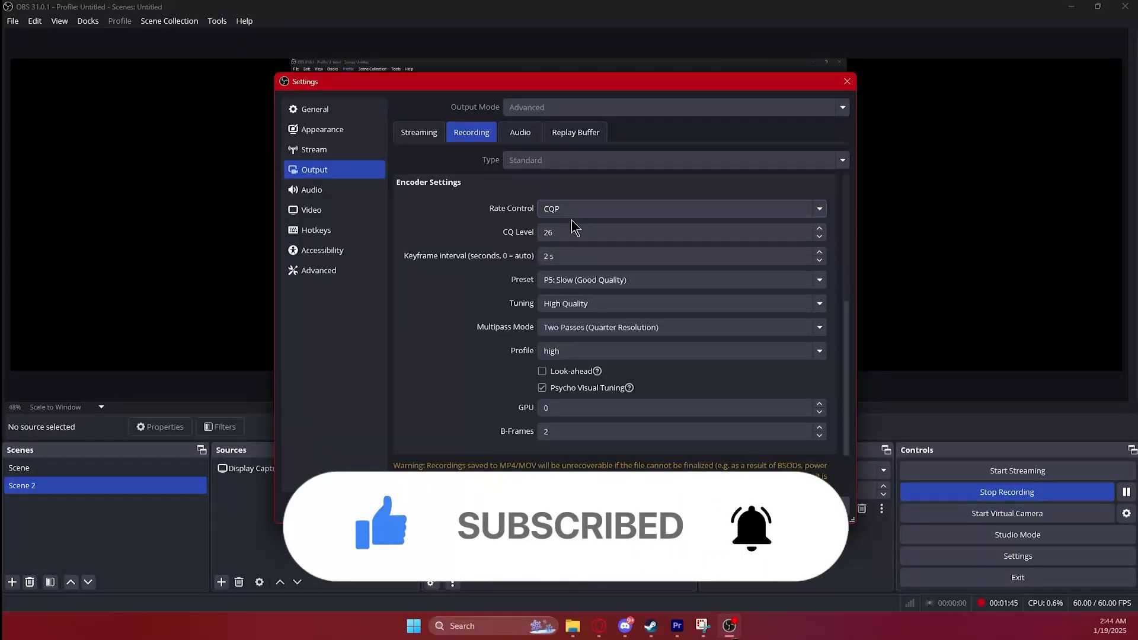
pyautogui.click(564, 212)
pyautogui.click(572, 236)
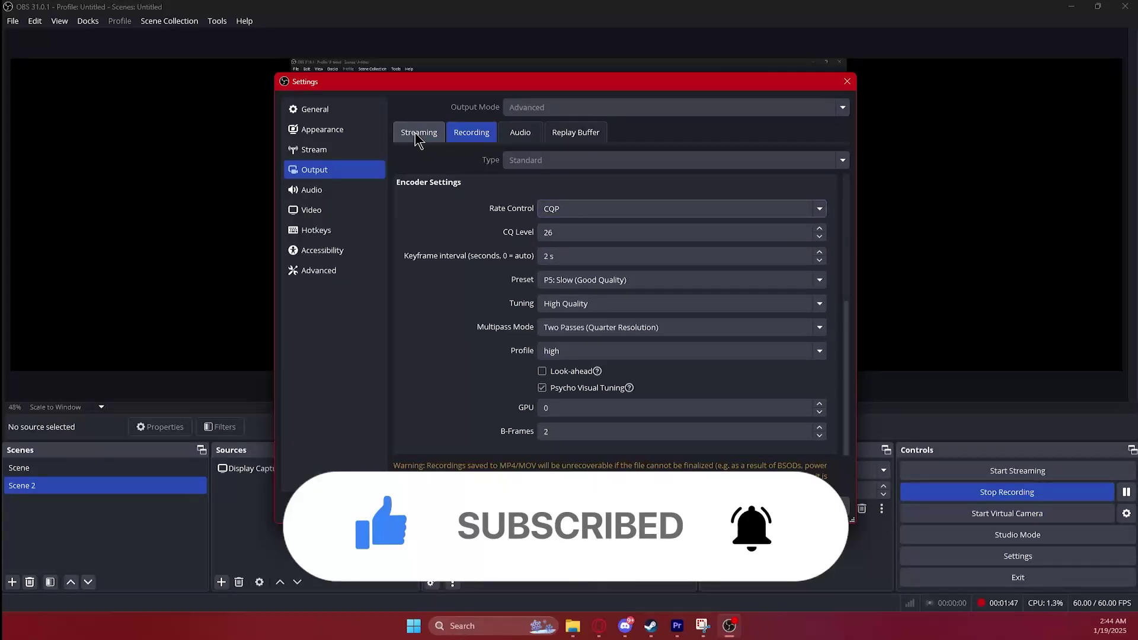
pyautogui.click(596, 213)
pyautogui.click(586, 226)
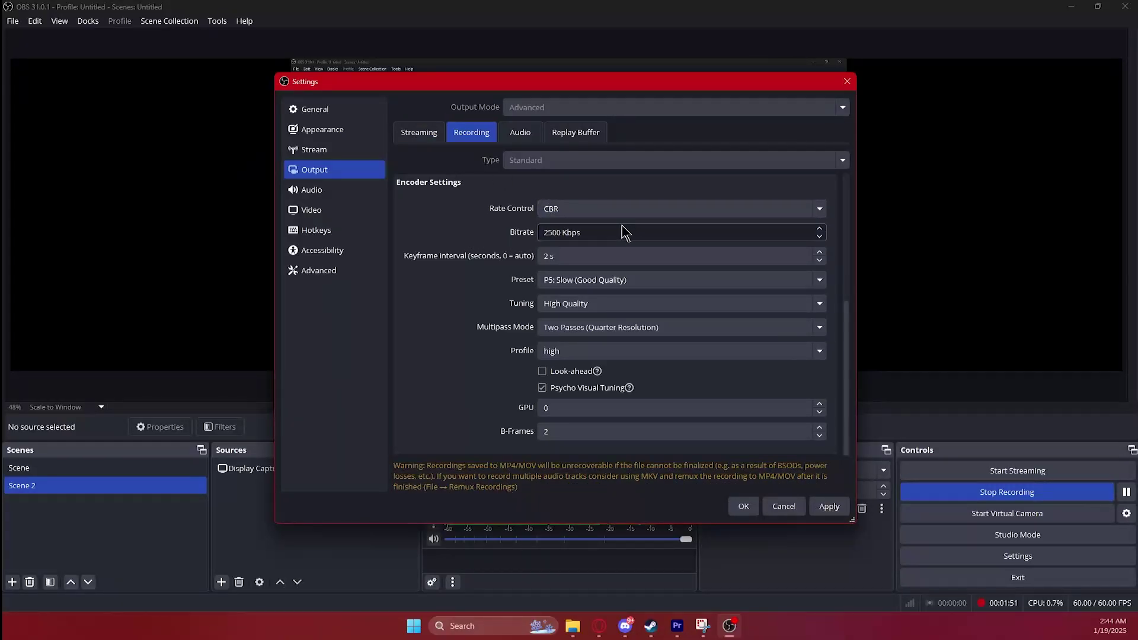
# - Confirm the 2500 Kbps bitrate and P5: Slow (Good Quality) preset, then return to Streaming
pyautogui.moveTo(623, 231); pyautogui.dragTo(476, 246)
pyautogui.press('Tab')
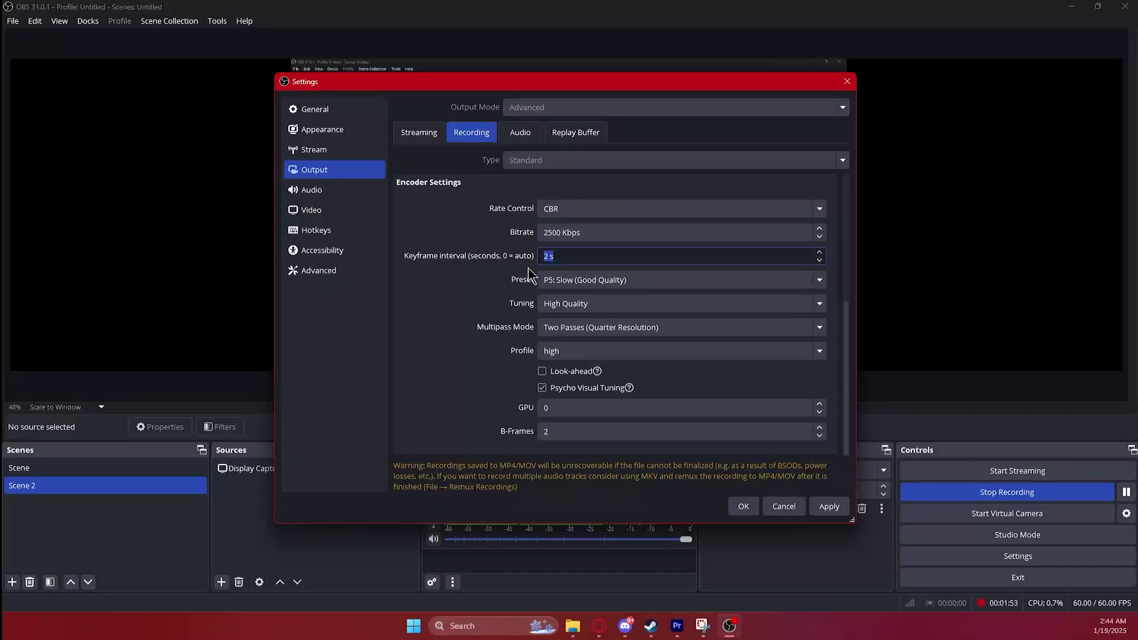
pyautogui.click(586, 281)
pyautogui.click(634, 285)
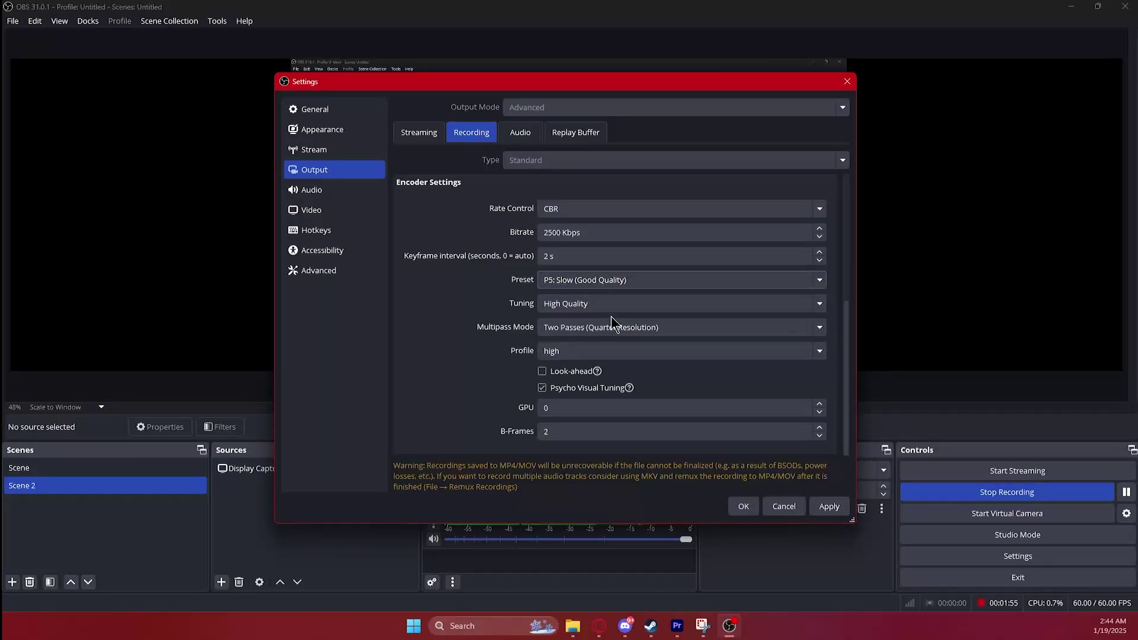
pyautogui.click(431, 132)
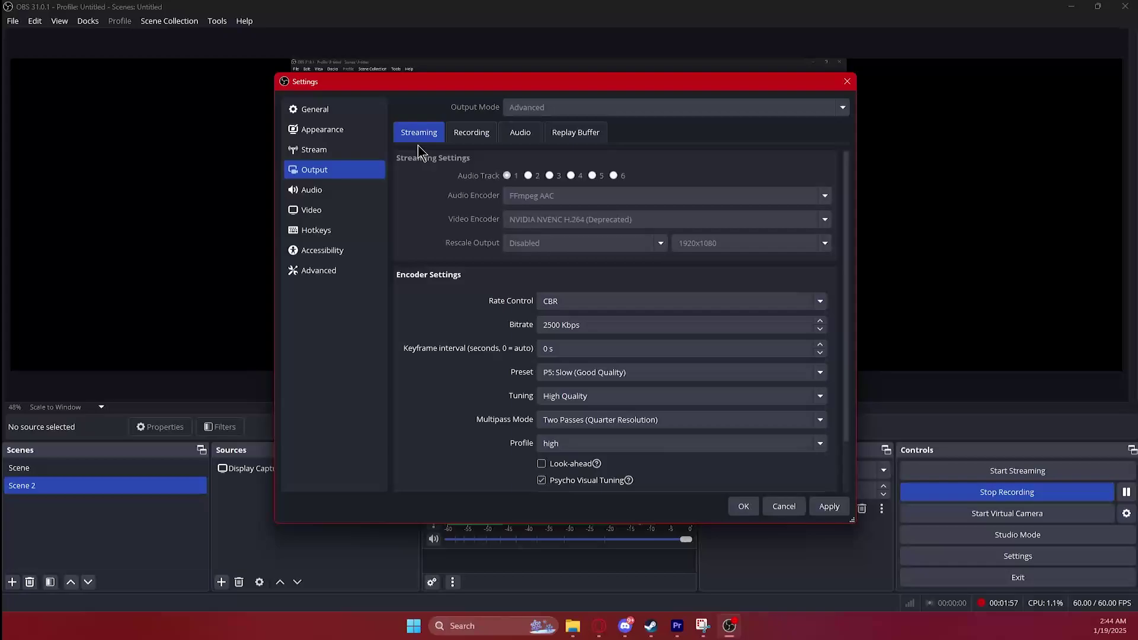
pyautogui.click(473, 140)
pyautogui.click(419, 132)
# - Keep Desktop Audio on Speakers and Mic/Auxiliary Audio on Analogue 1 + 2
pyautogui.click(331, 192)
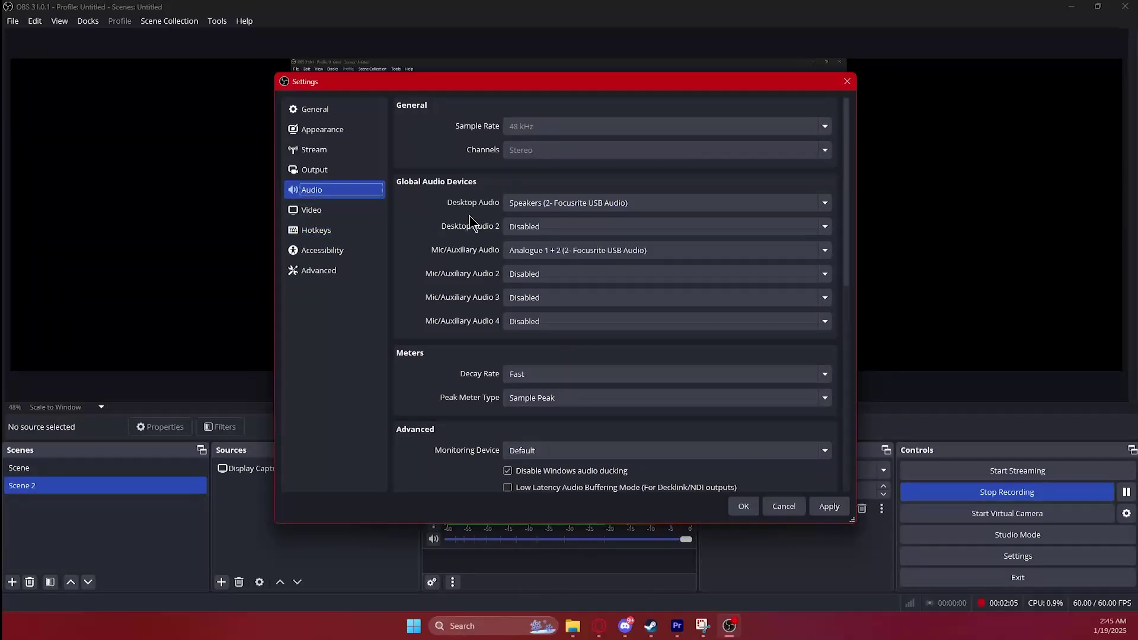
pyautogui.click(528, 204)
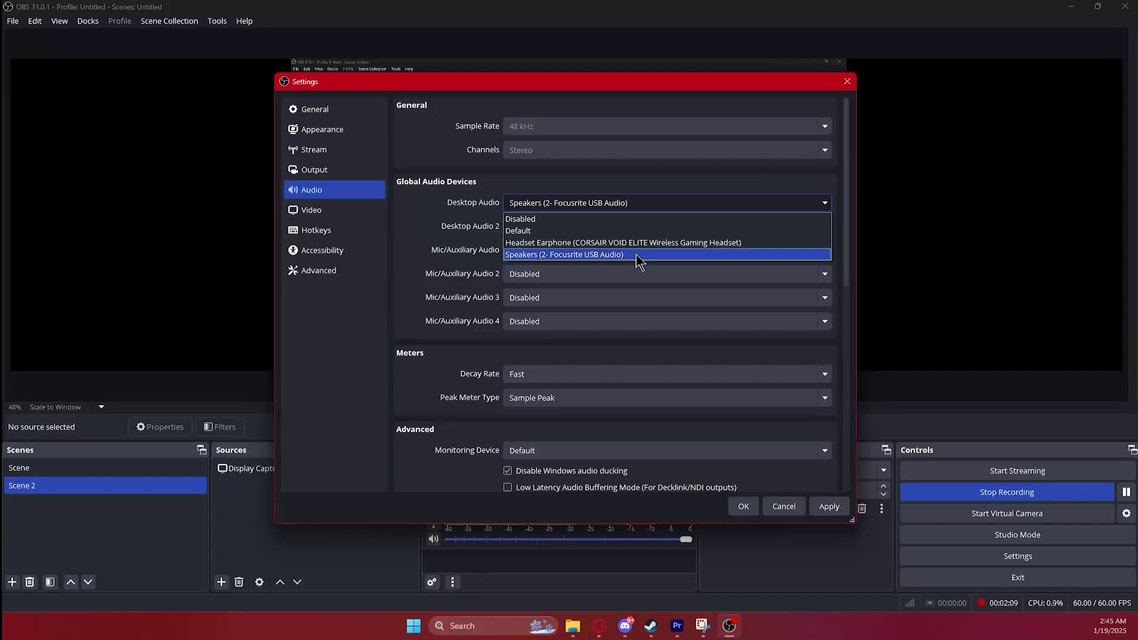
pyautogui.click(632, 208)
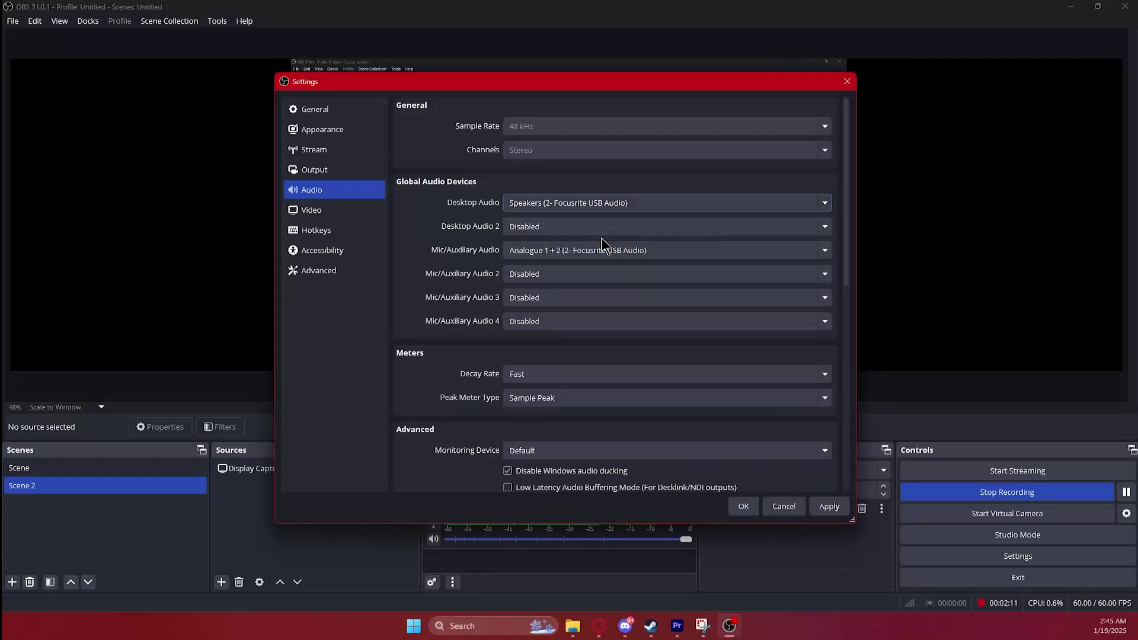
pyautogui.click(583, 252)
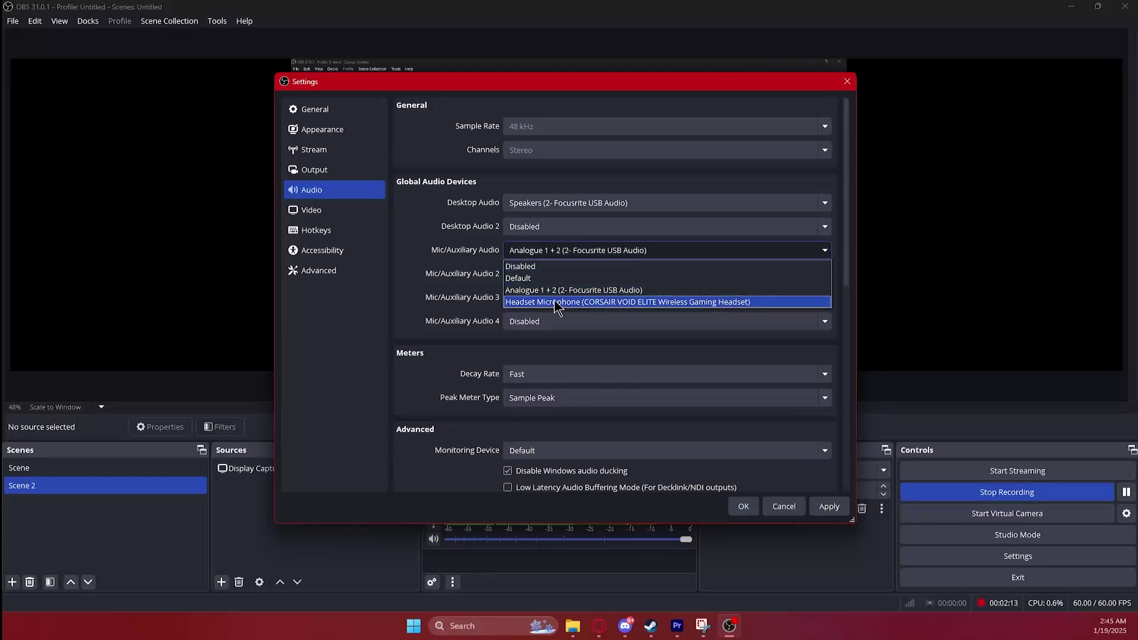
pyautogui.click(600, 284)
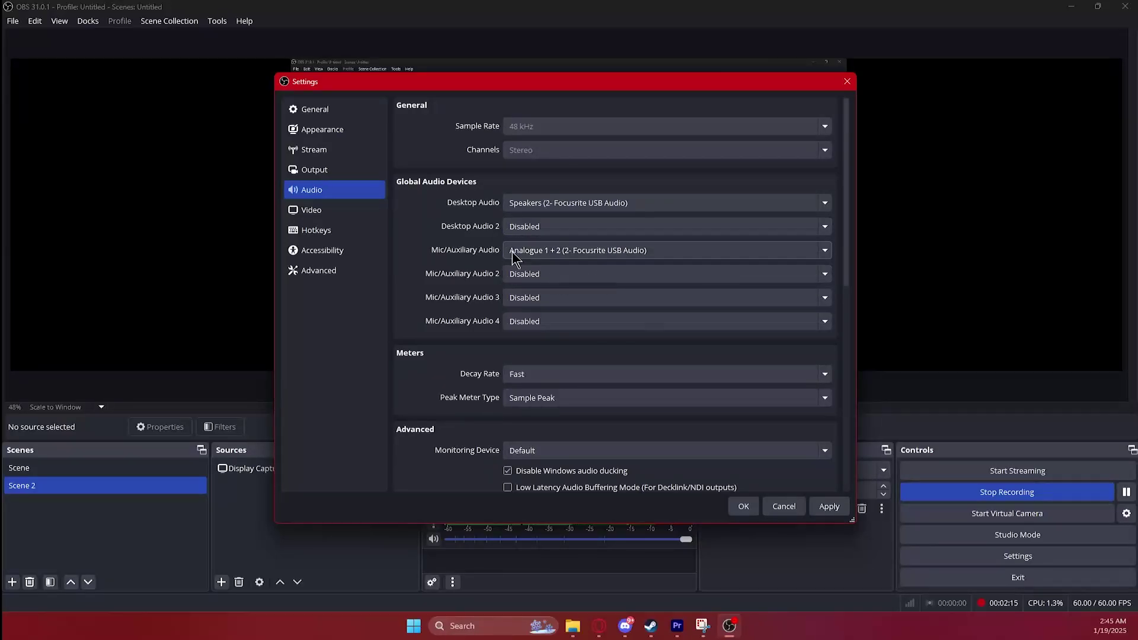
pyautogui.scroll(-3, 463, 355)
# - Look over the 3840x1080, 60 FPS Video page, then the Advanced settings page
pyautogui.click(380, 209)
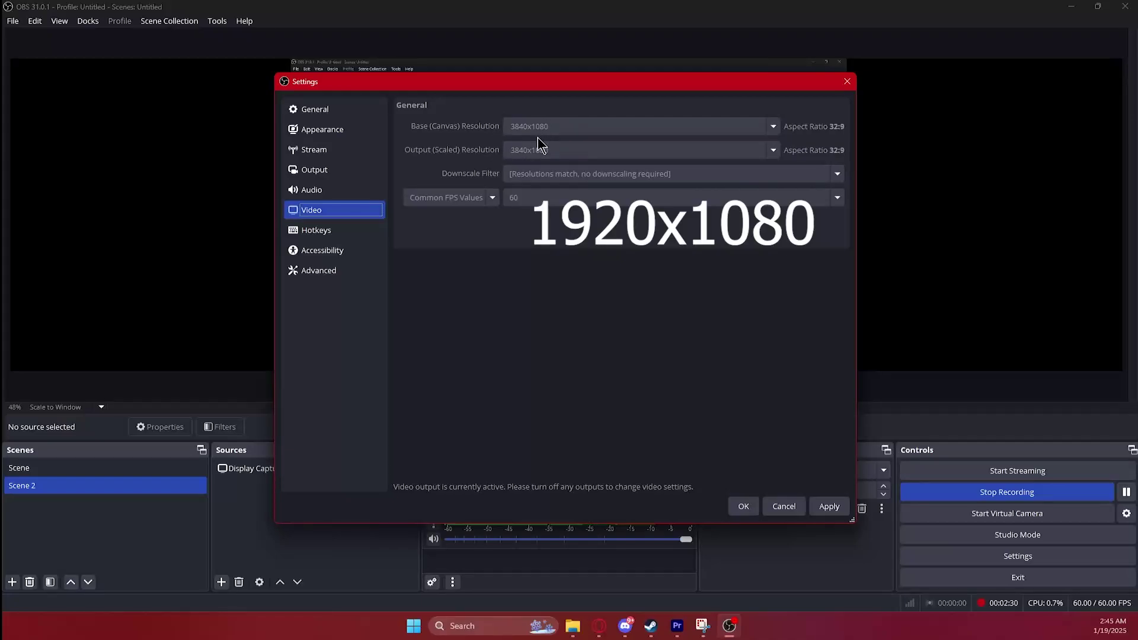
pyautogui.click(339, 274)
# - On the Stream page, choose YouTube - RTMPS as the streaming service
pyautogui.click(311, 210)
pyautogui.click(320, 153)
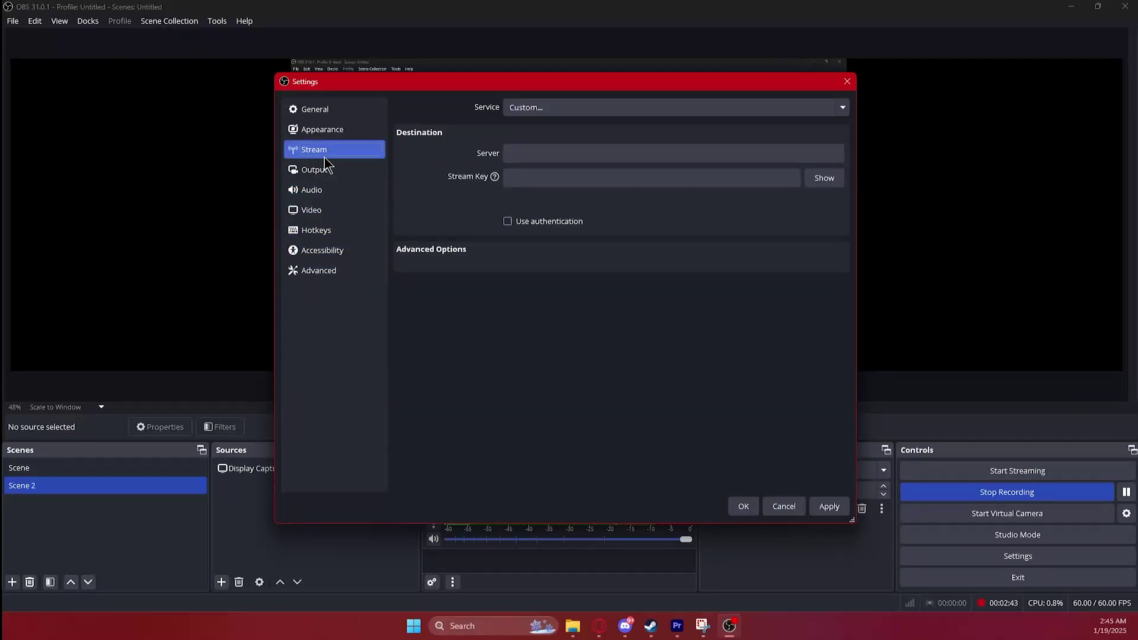
pyautogui.click(548, 109)
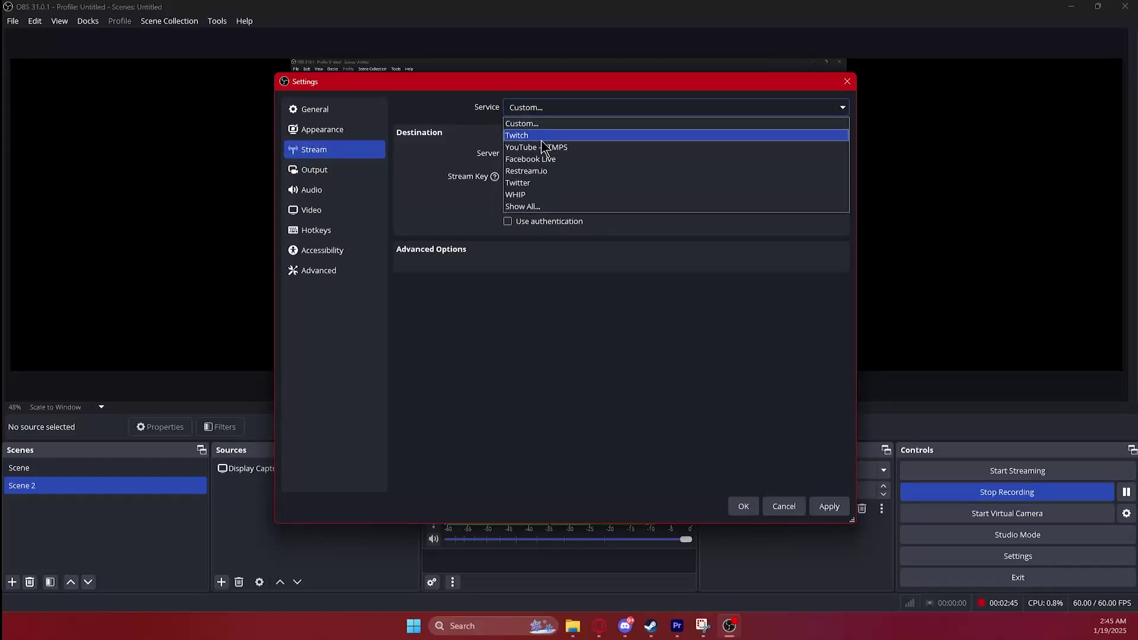
pyautogui.press('Escape')
pyautogui.press('Down')
pyautogui.click(566, 107)
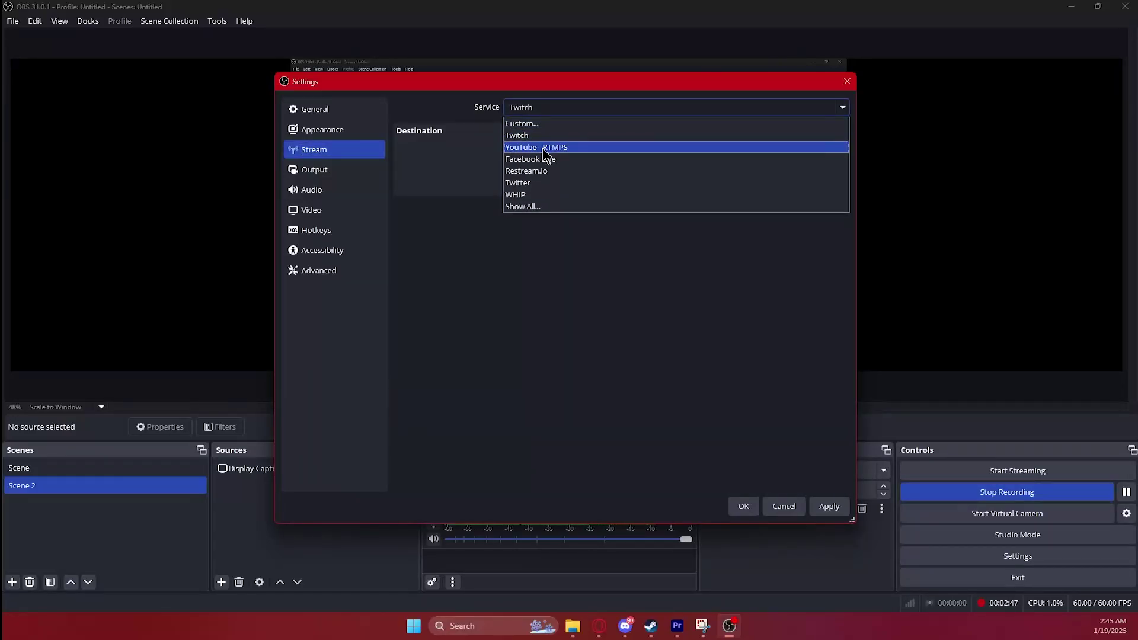
pyautogui.click(581, 143)
# - Recheck that the service stays YouTube - RTMPS, then glance at the Audio and Video pages
pyautogui.click(556, 108)
pyautogui.click(557, 137)
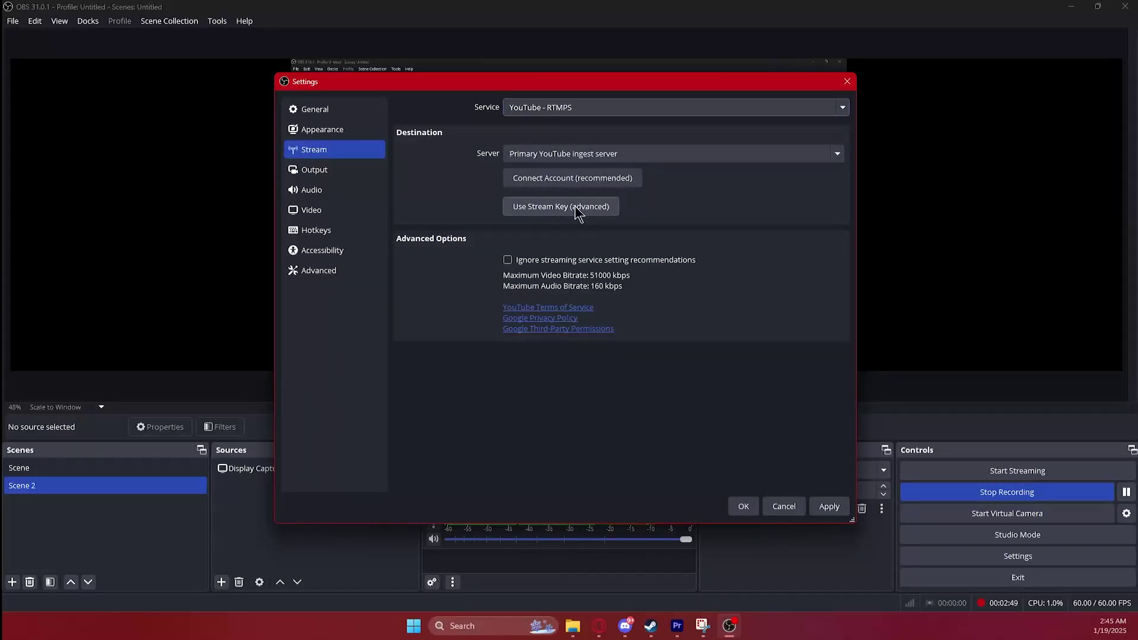
pyautogui.click(558, 111)
pyautogui.click(563, 147)
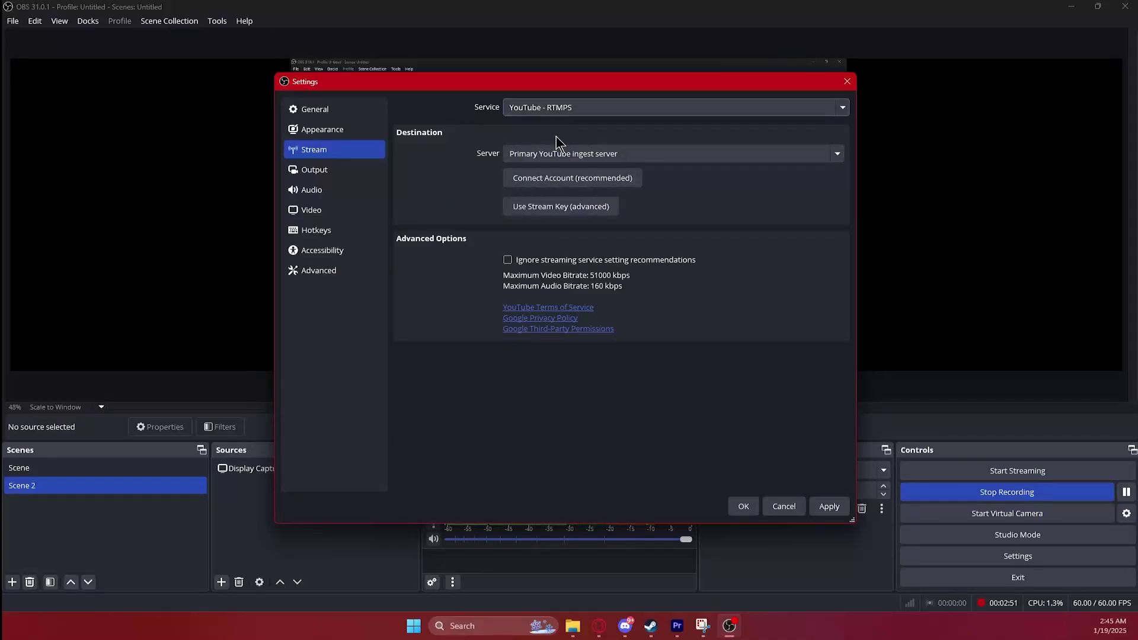
pyautogui.click(561, 111)
pyautogui.scroll(2, 561, 118)
pyautogui.click(558, 147)
pyautogui.click(311, 189)
pyautogui.click(311, 210)
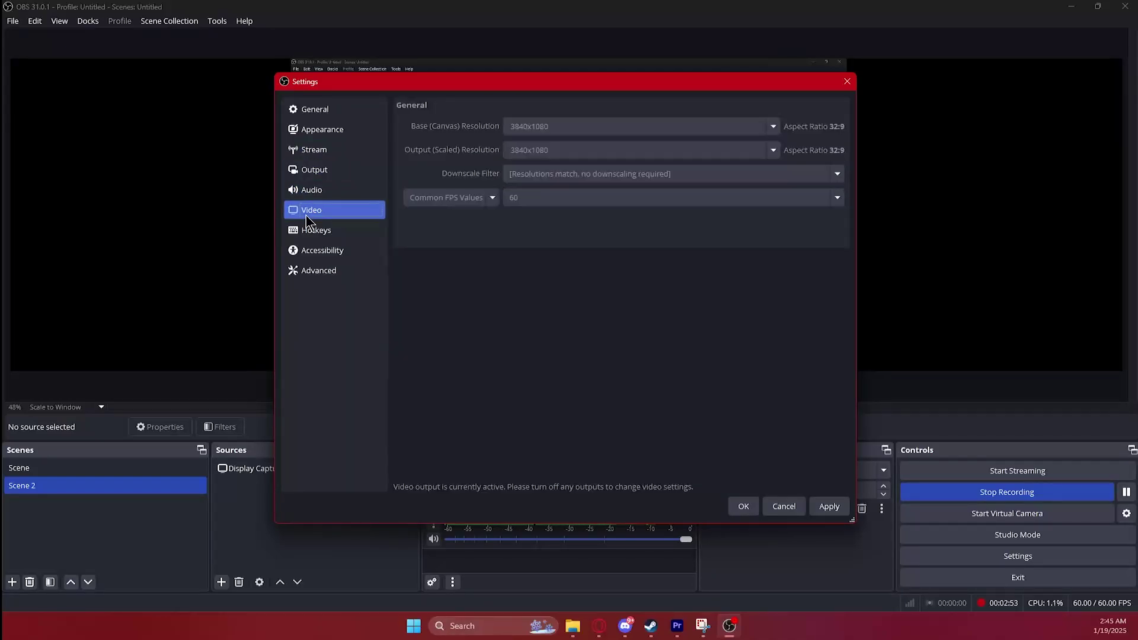
pyautogui.press('Up')
# - Close Settings, then reopen Settings > Audio and cancel without changes
pyautogui.click(744, 506)
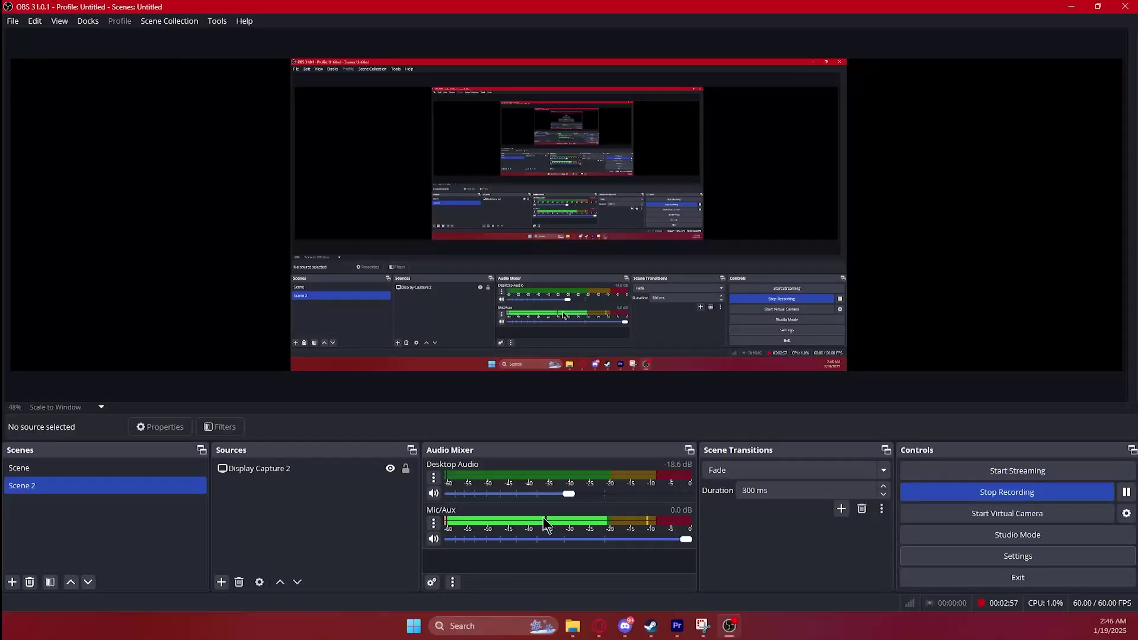
pyautogui.click(434, 524)
pyautogui.click(972, 556)
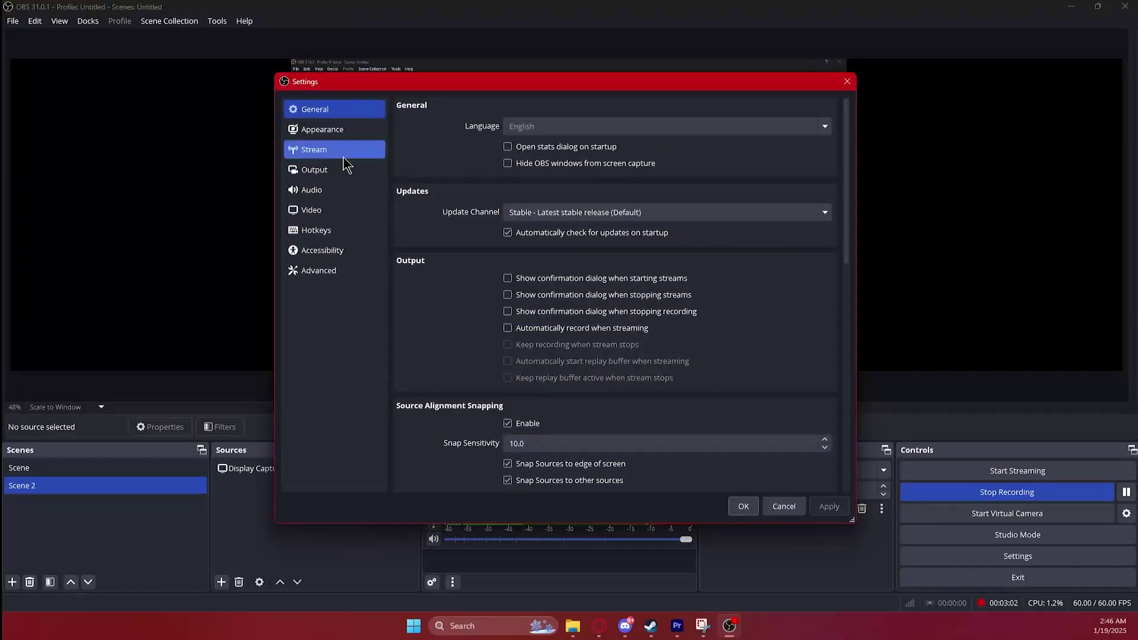
pyautogui.click(329, 189)
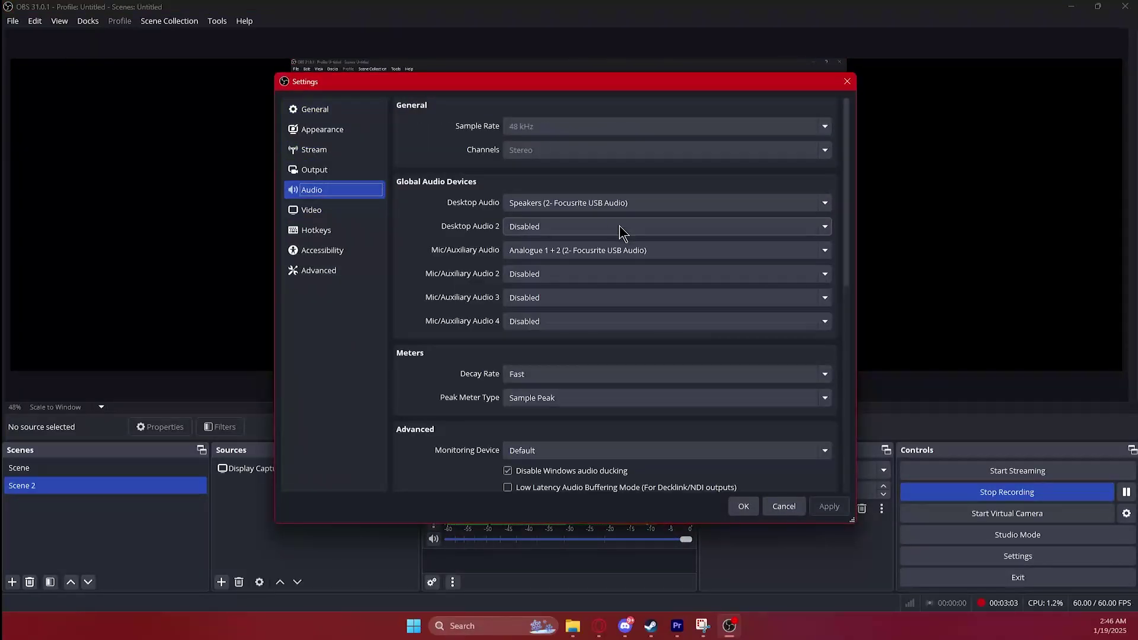
pyautogui.click(784, 507)
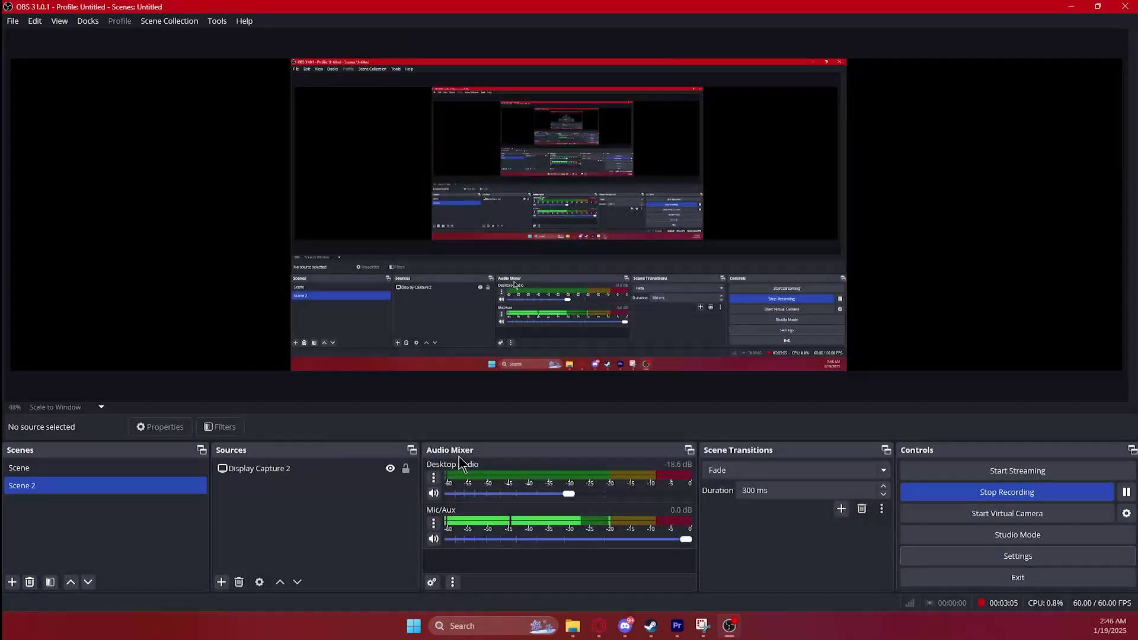
# - View the Mic/Aux properties and device list, cancel, and reopen its options menu
pyautogui.click(433, 524)
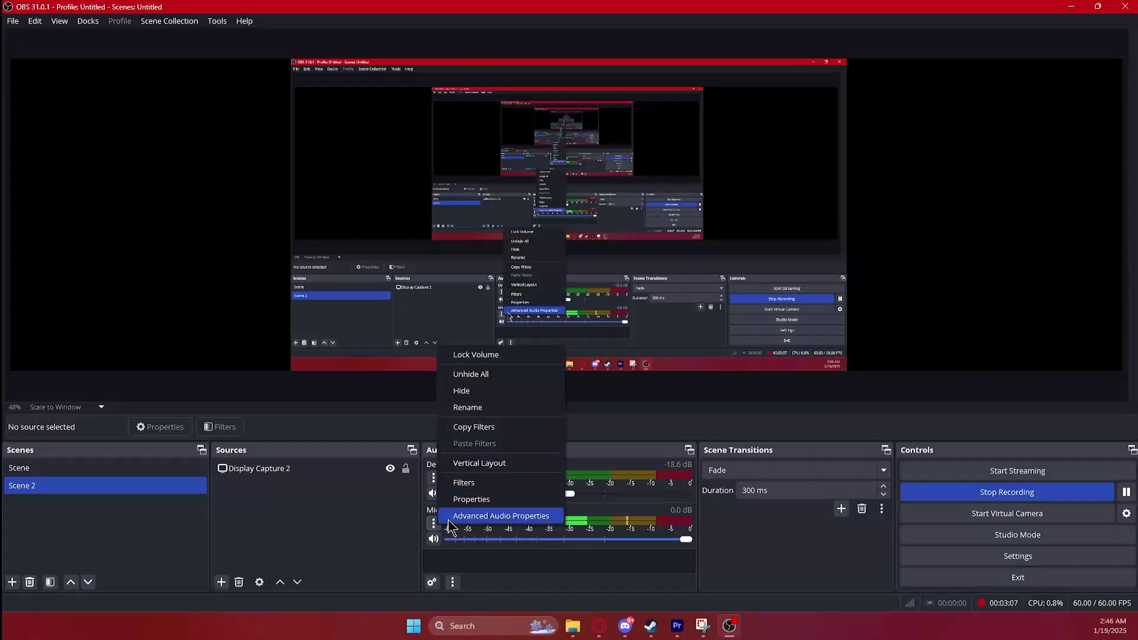
pyautogui.click(472, 499)
pyautogui.click(522, 120)
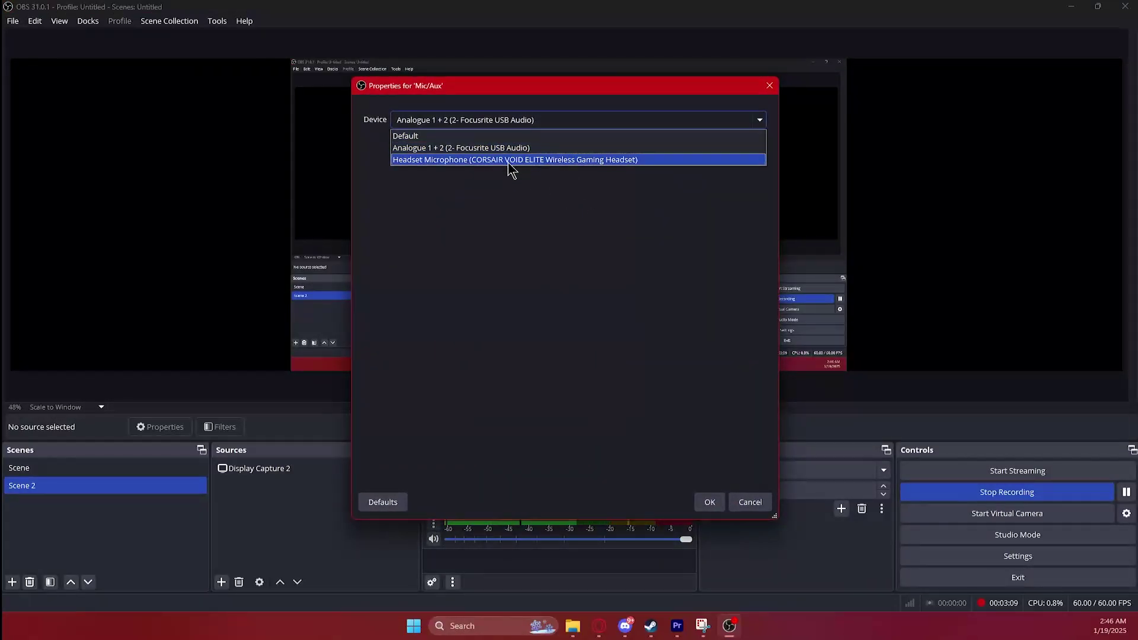
pyautogui.click(735, 503)
pyautogui.click(735, 503)
pyautogui.click(434, 524)
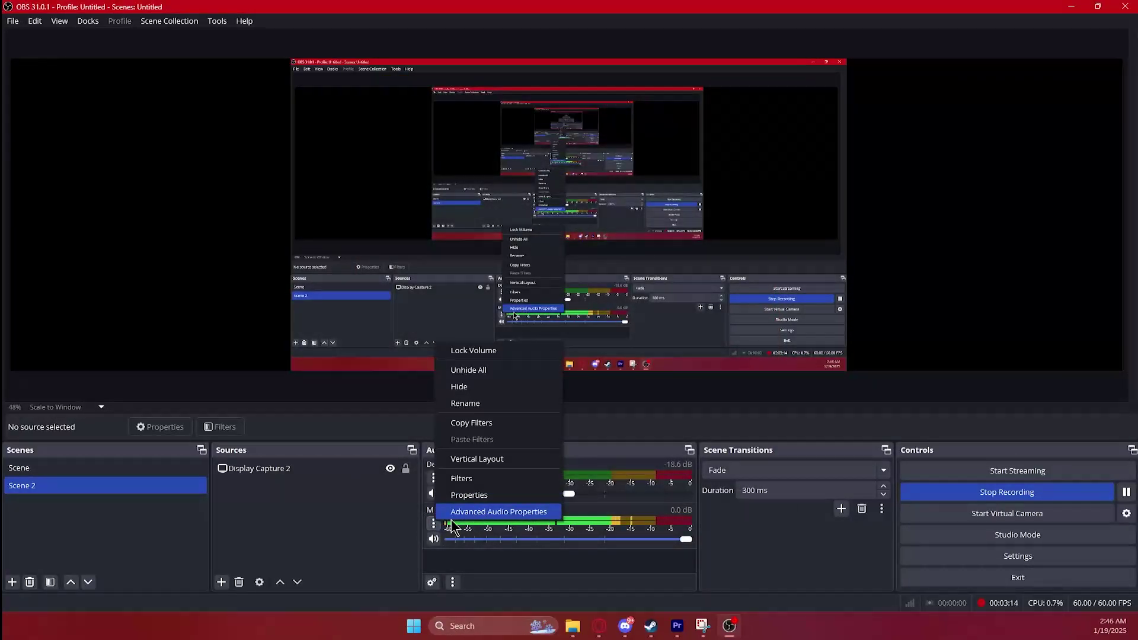
# - Open Advanced Audio Properties and untick then re-tick Track 1 for Mic/Aux
pyautogui.click(474, 513)
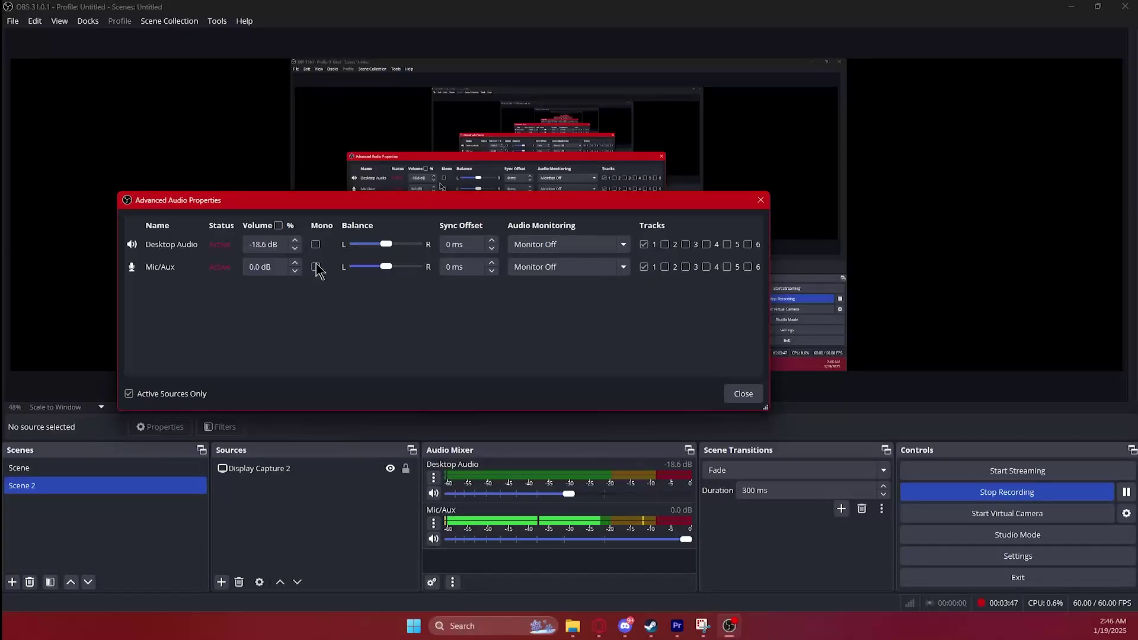
pyautogui.click(645, 267)
pyautogui.click(645, 267)
# - Close Advanced Audio Properties and bring up the Sources Add menu
pyautogui.click(743, 394)
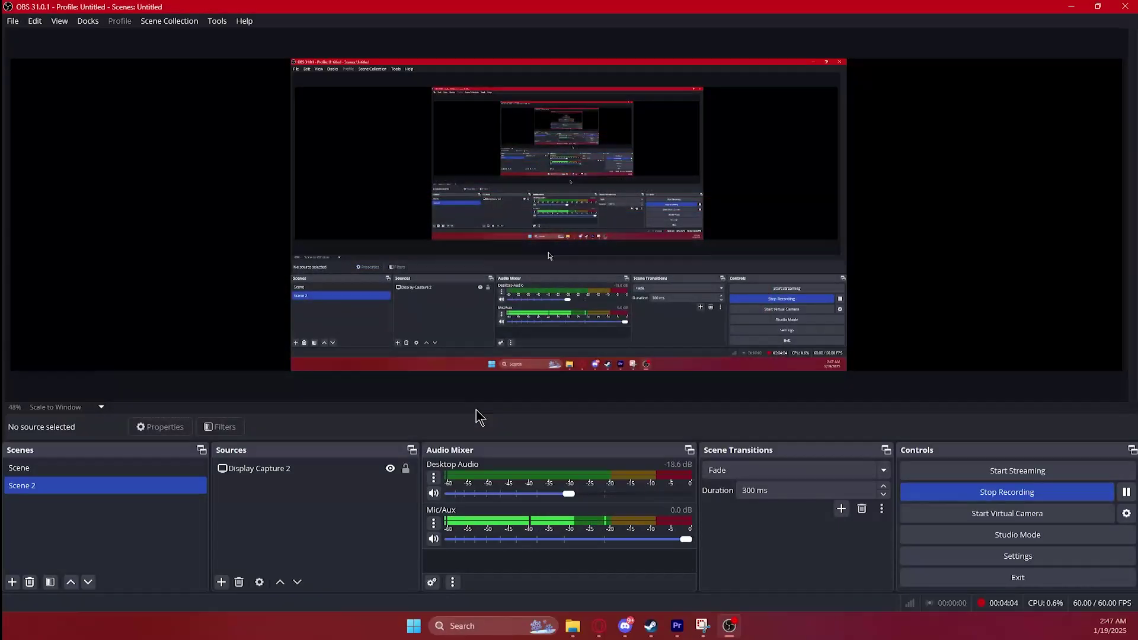
pyautogui.rightClick(330, 487)
pyautogui.moveTo(356, 496)
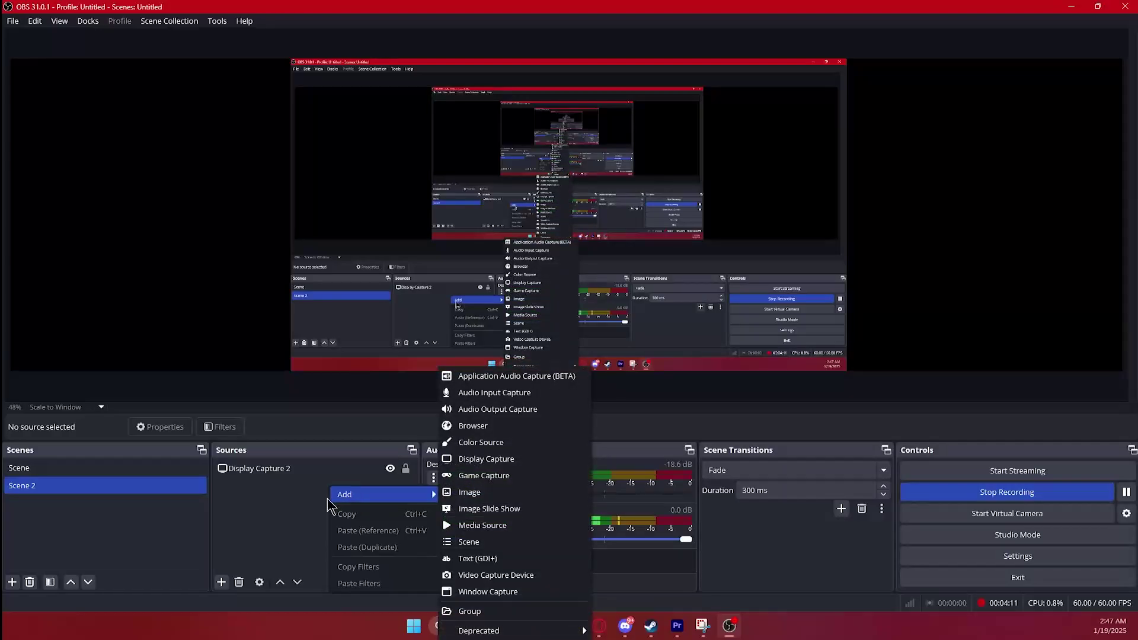
pyautogui.rightClick(300, 504)
pyautogui.rightClick(298, 501)
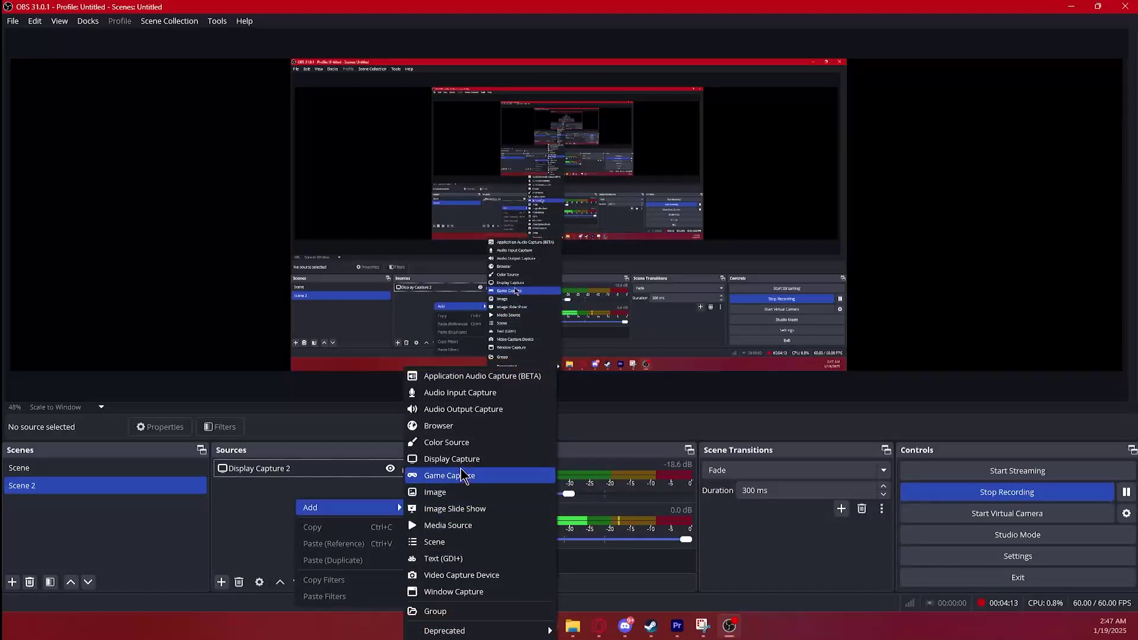
pyautogui.click(247, 516)
pyautogui.rightClick(253, 509)
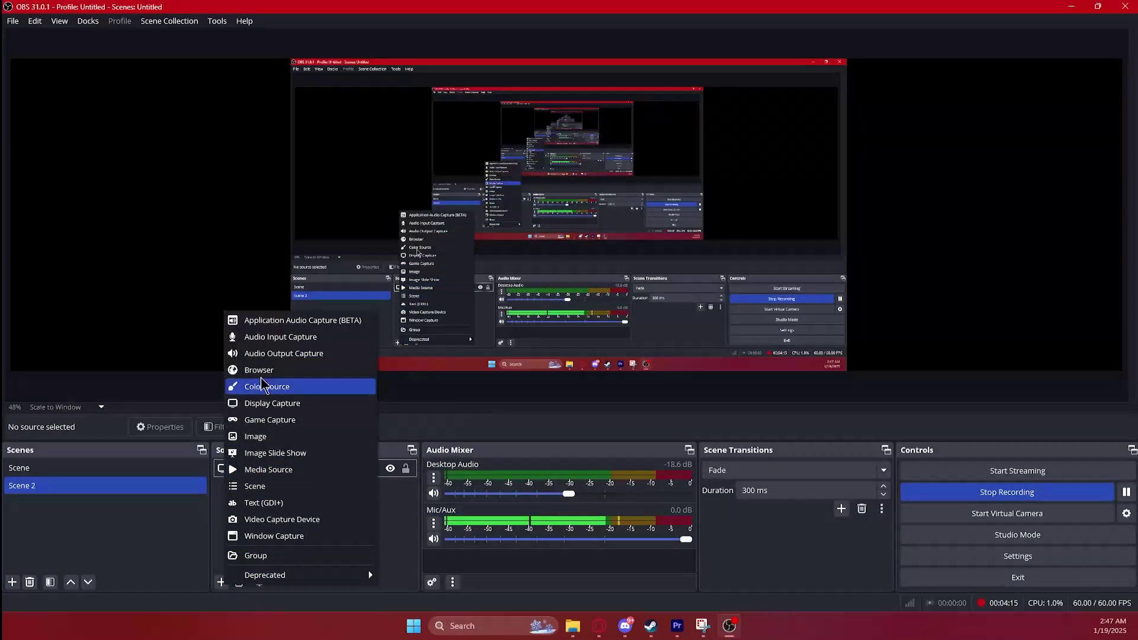
# - Start a Display Capture source twice, cancelling each Create/Select Source dialog
pyautogui.click(279, 404)
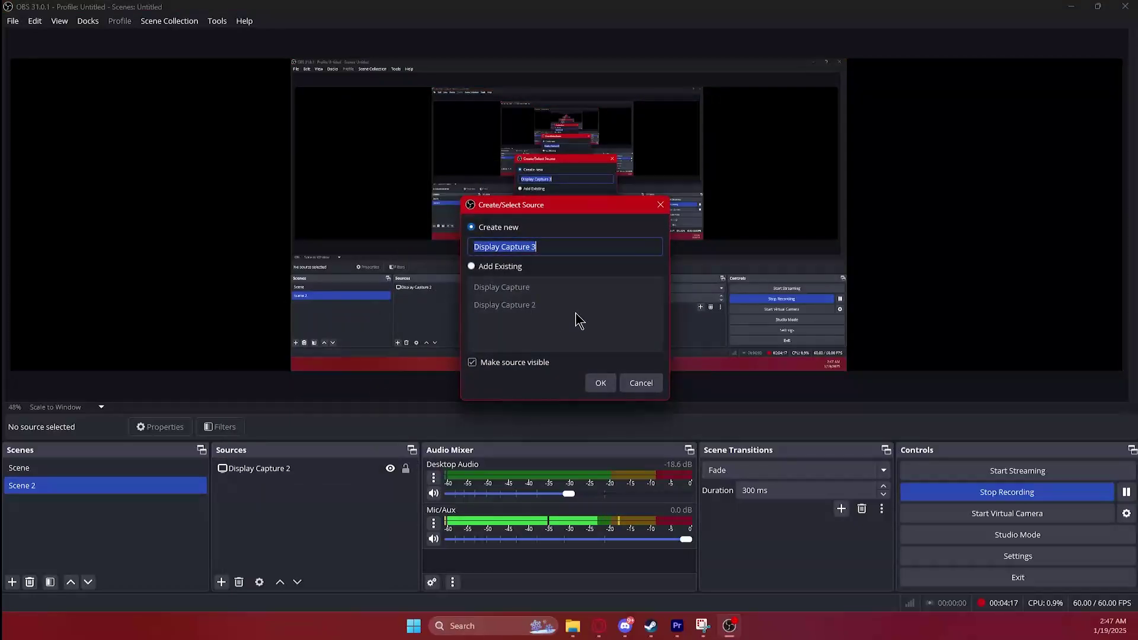
pyautogui.click(641, 384)
pyautogui.click(222, 582)
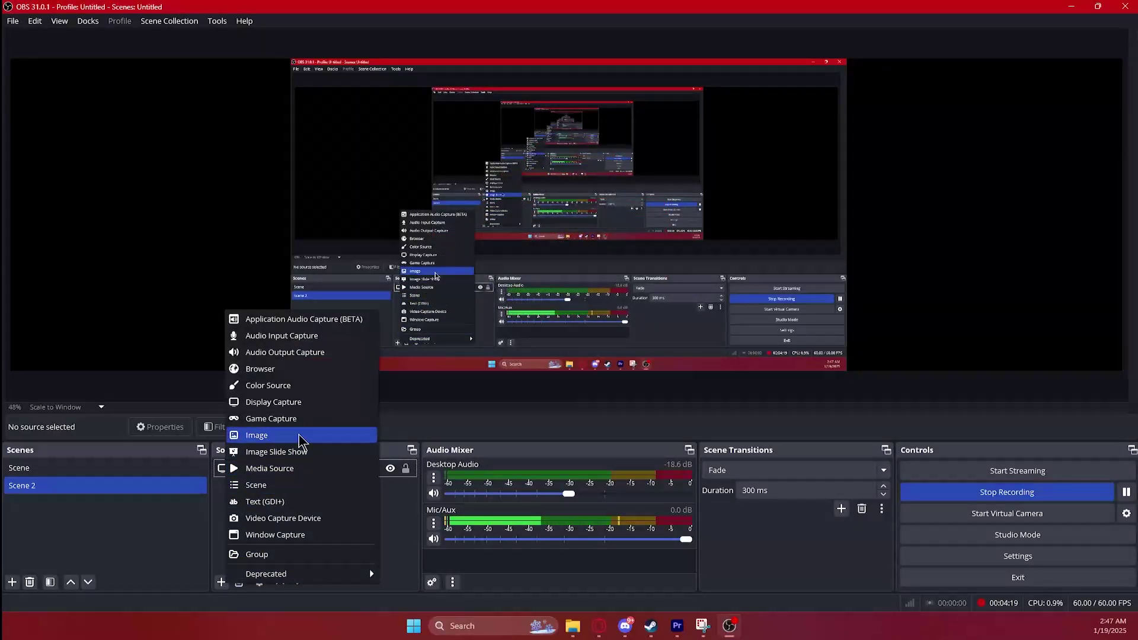
pyautogui.click(296, 402)
pyautogui.click(640, 383)
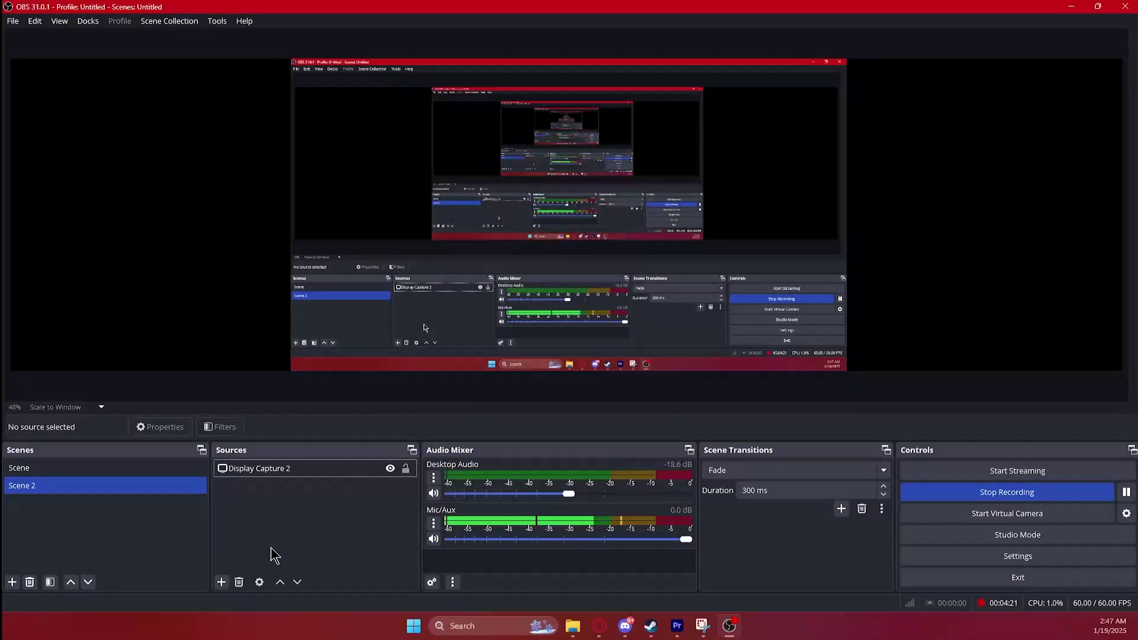
# - Start and cancel a Text (GDI+) source, then begin adding a Browser source
pyautogui.click(221, 582)
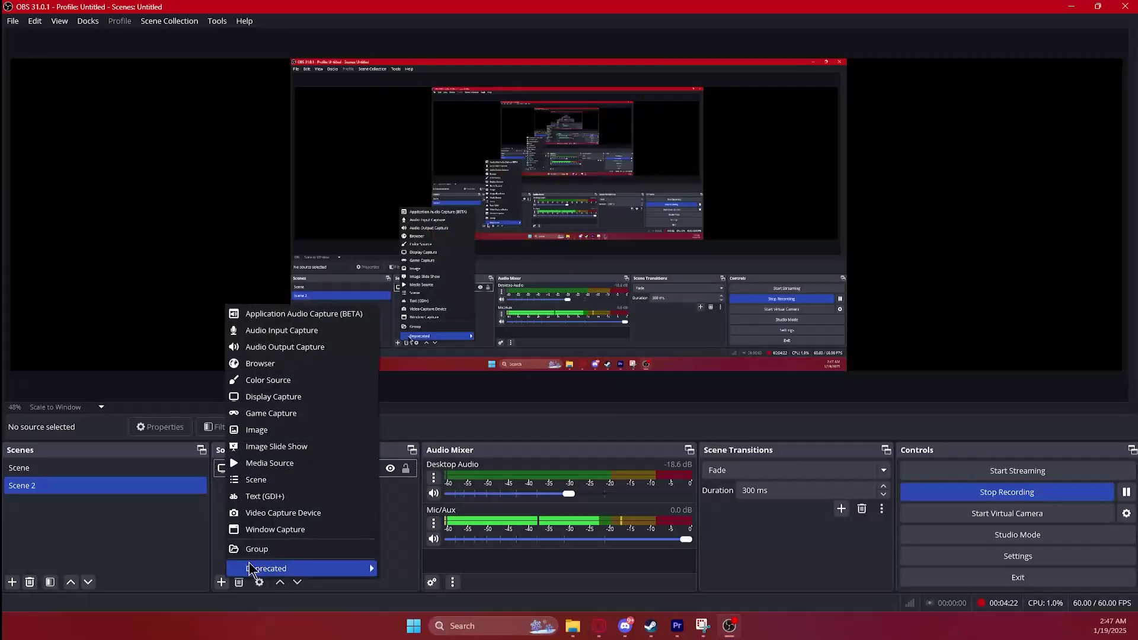
pyautogui.click(295, 496)
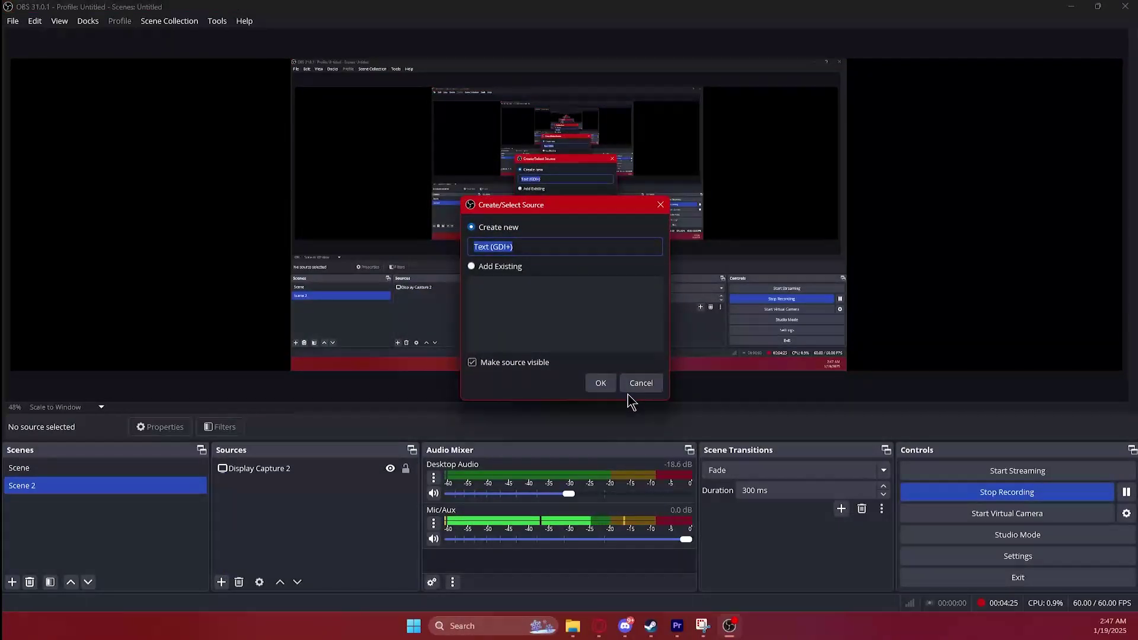
pyautogui.click(640, 383)
pyautogui.click(221, 583)
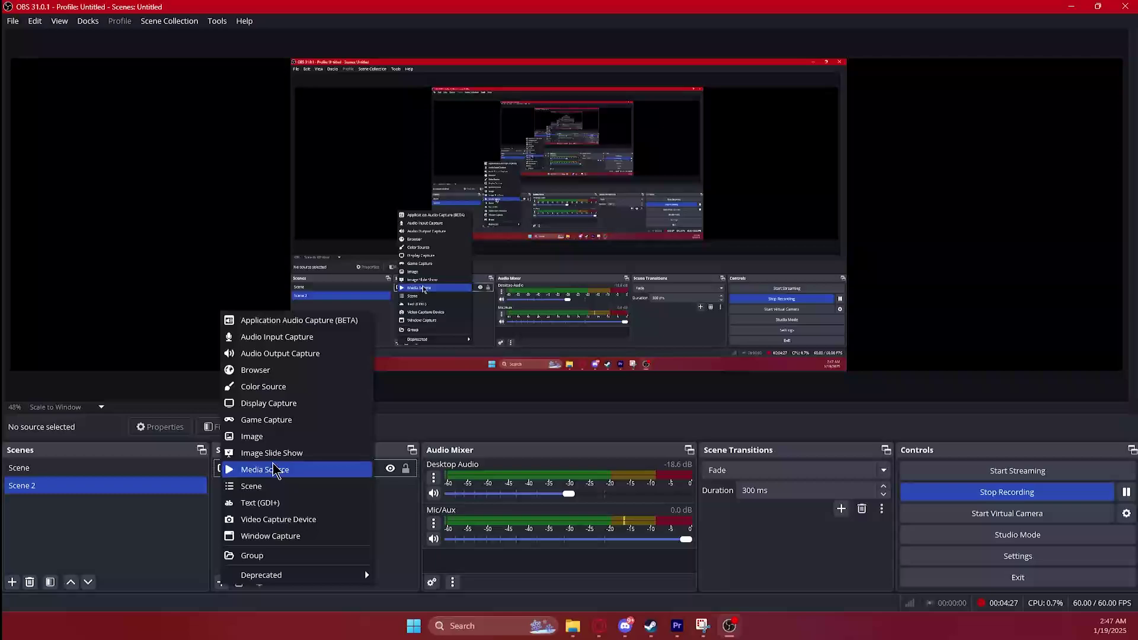
pyautogui.click(270, 372)
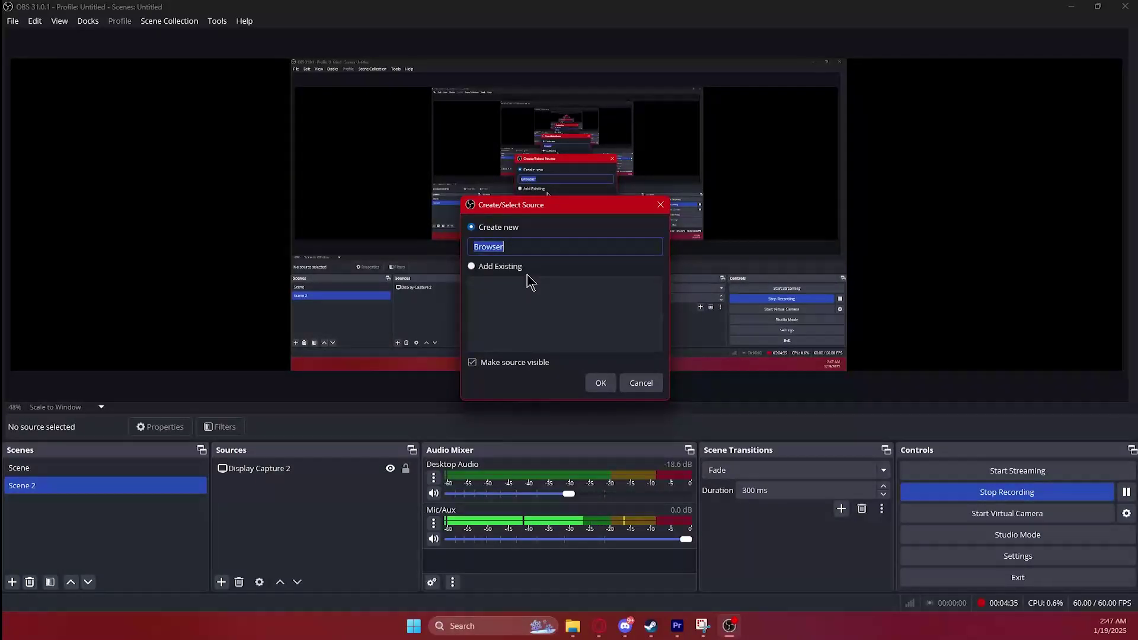
pyautogui.click(640, 383)
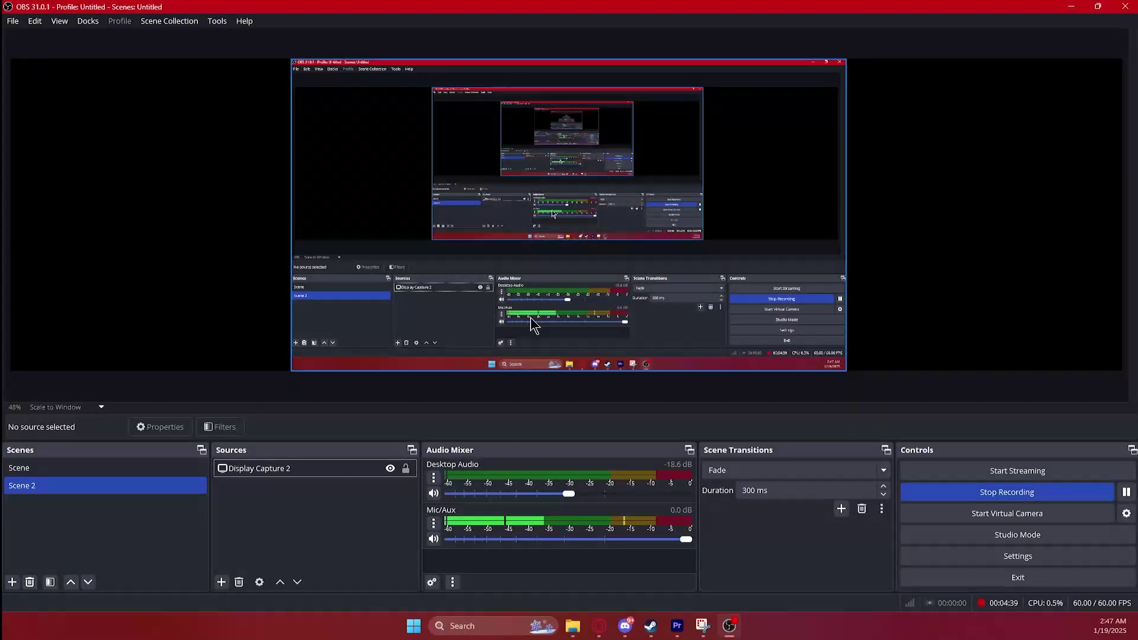